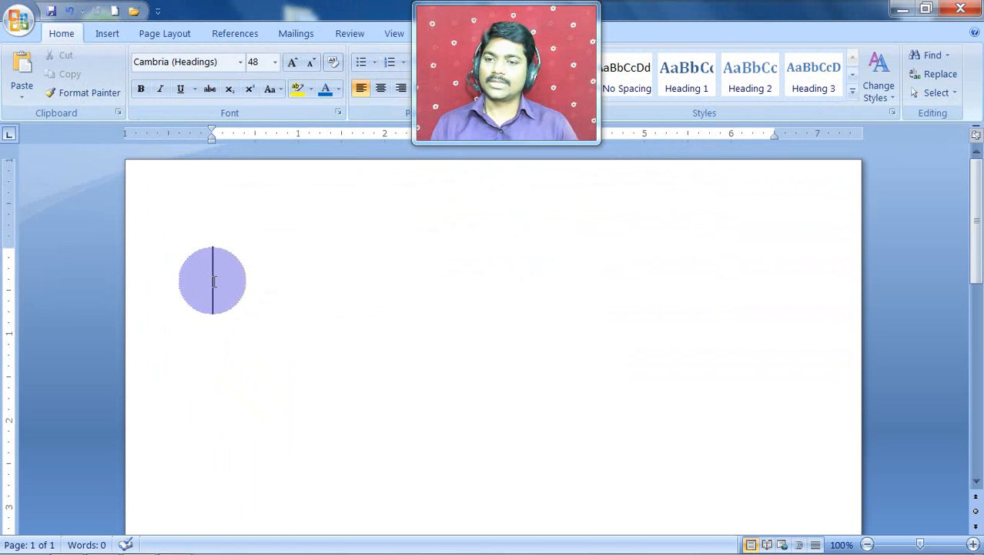
- Enter the word COMPUTER on the blank page and make it italic
text(COMPUTERT)
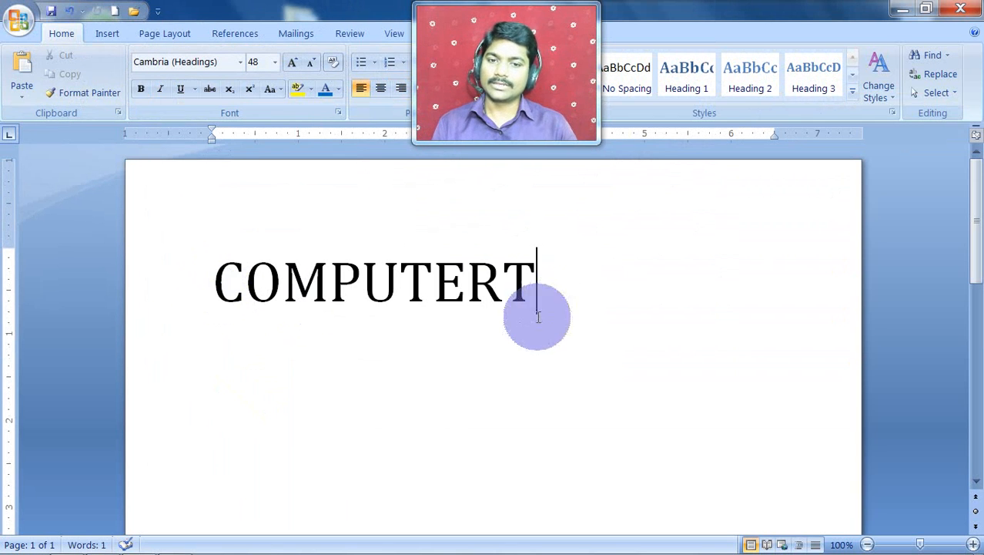
key(BackSpace)
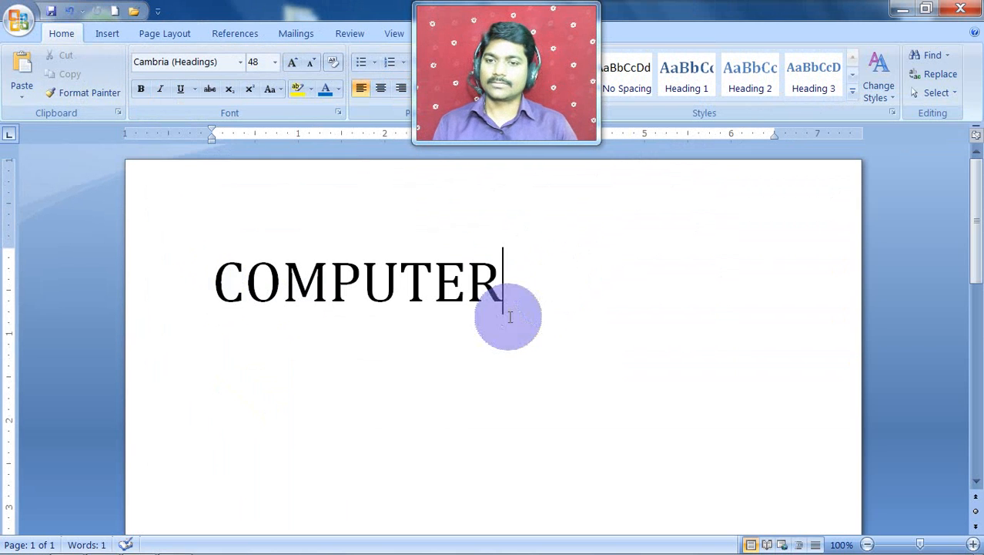
drag(213, 281, 504, 298)
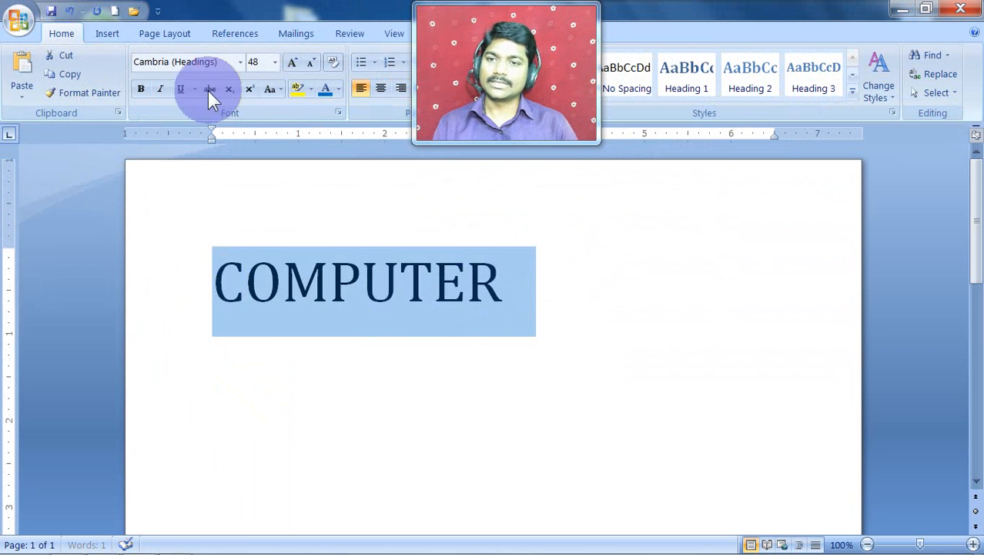
click(160, 89)
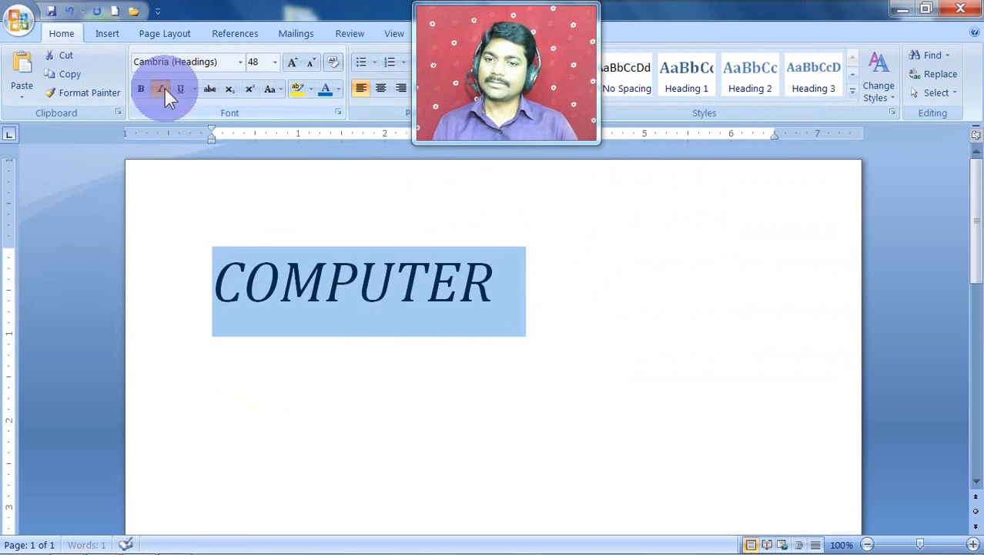
click(316, 287)
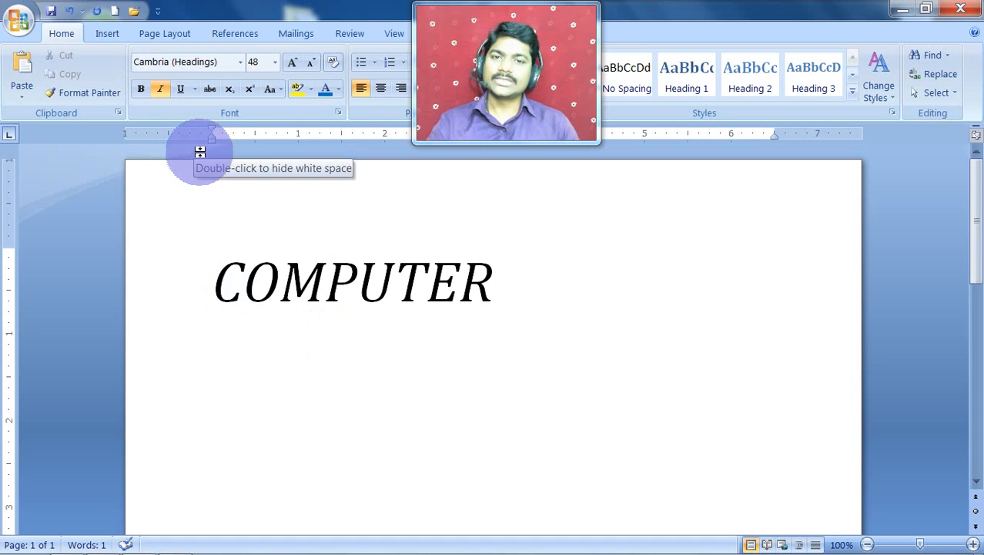
- Toggle italic formatting on the word COMPUTER, ending with italics switched off
drag(215, 286, 488, 291)
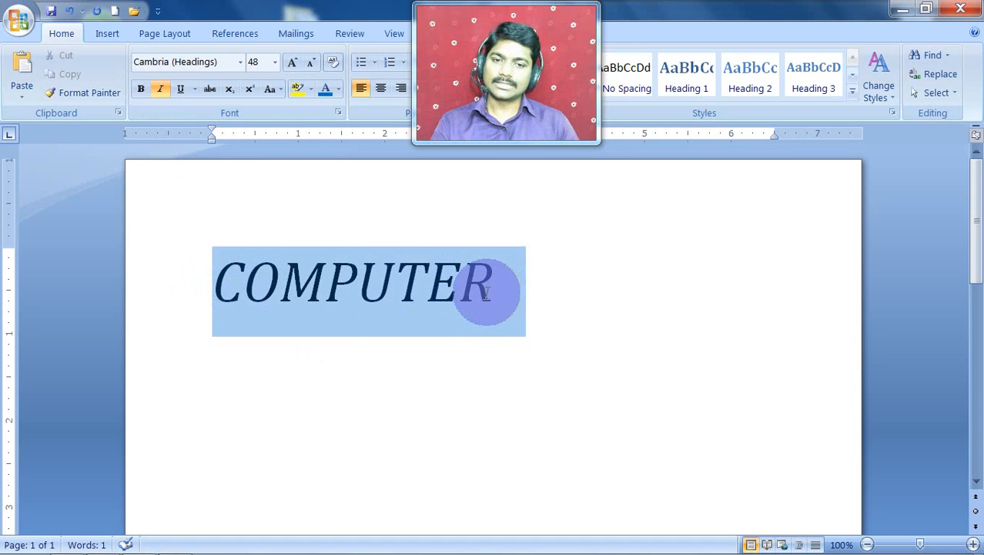
click(166, 87)
click(166, 87)
click(165, 87)
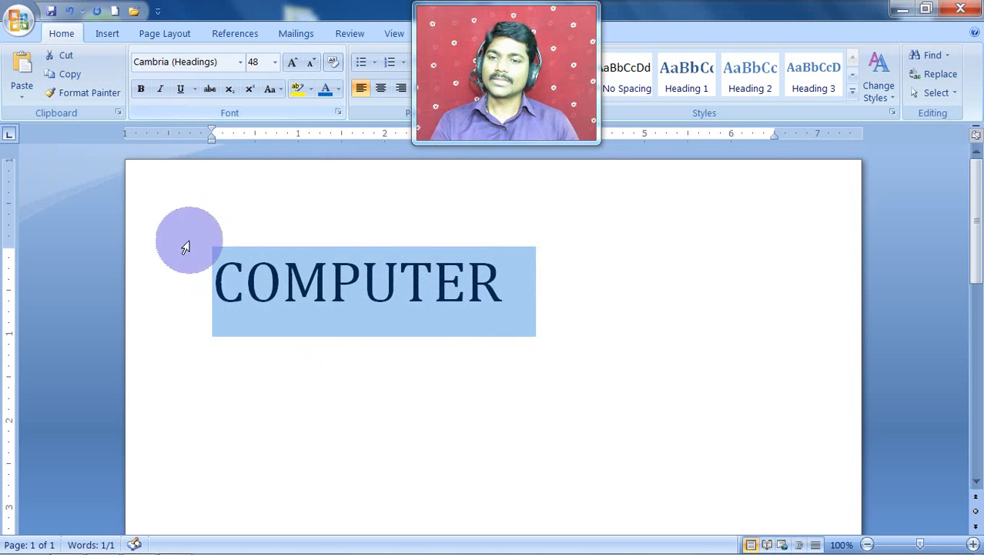
- Apply italic formatting to the selected word COMPUTER again
right_click(338, 274)
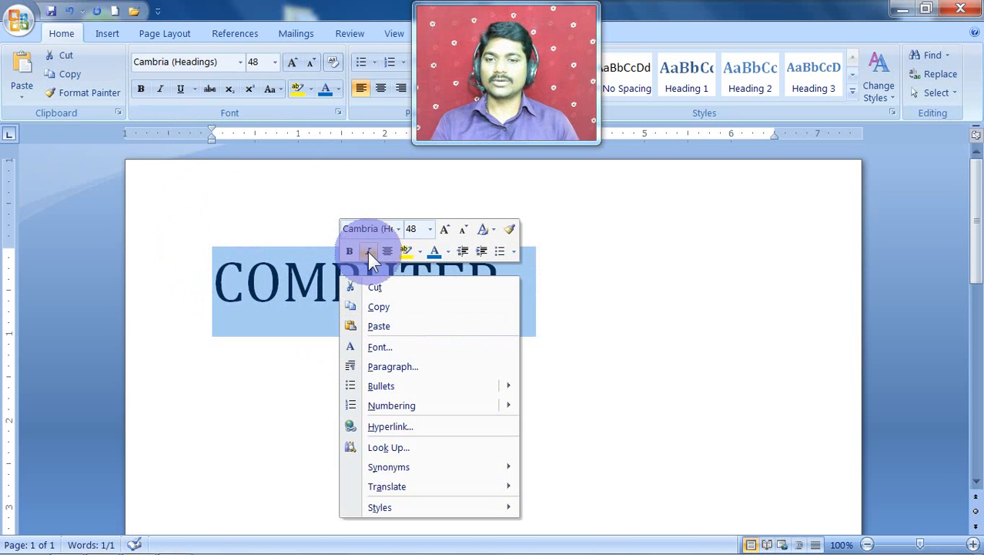
click(367, 251)
click(363, 282)
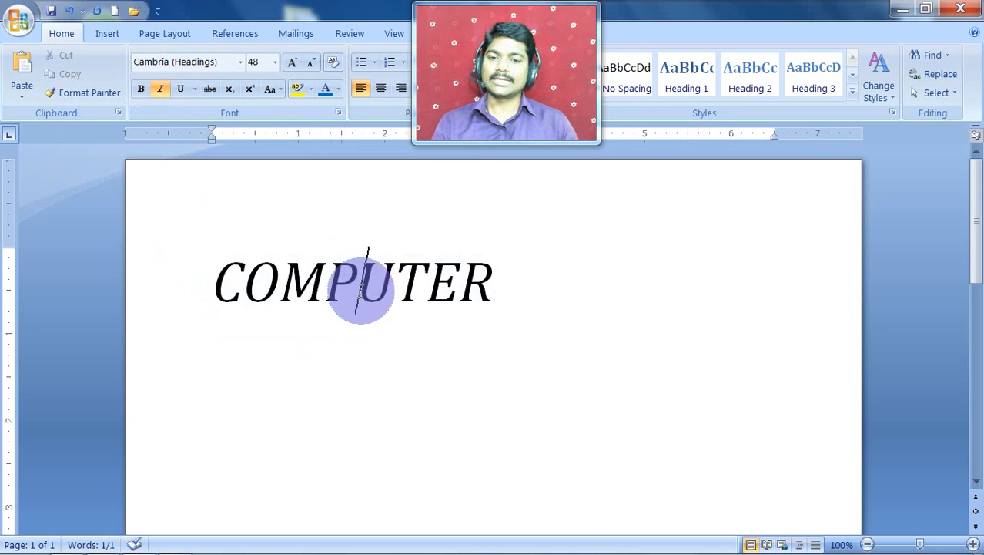
- Toggle italics on the word COMPUTER several times, finishing with upright text, and deselect it
drag(225, 281, 477, 292)
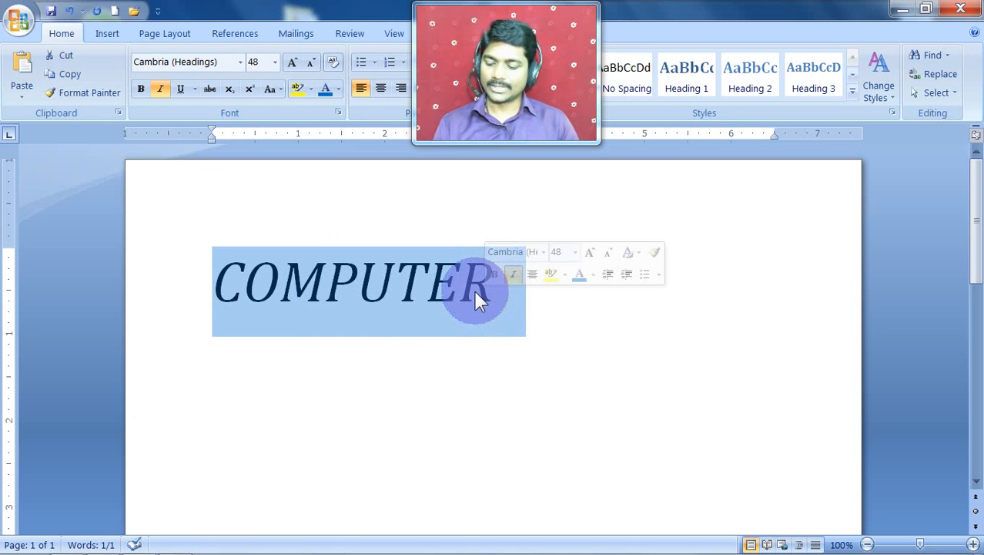
key(ctrl+i)
key(ctrl+i)
key(ctrl+i)
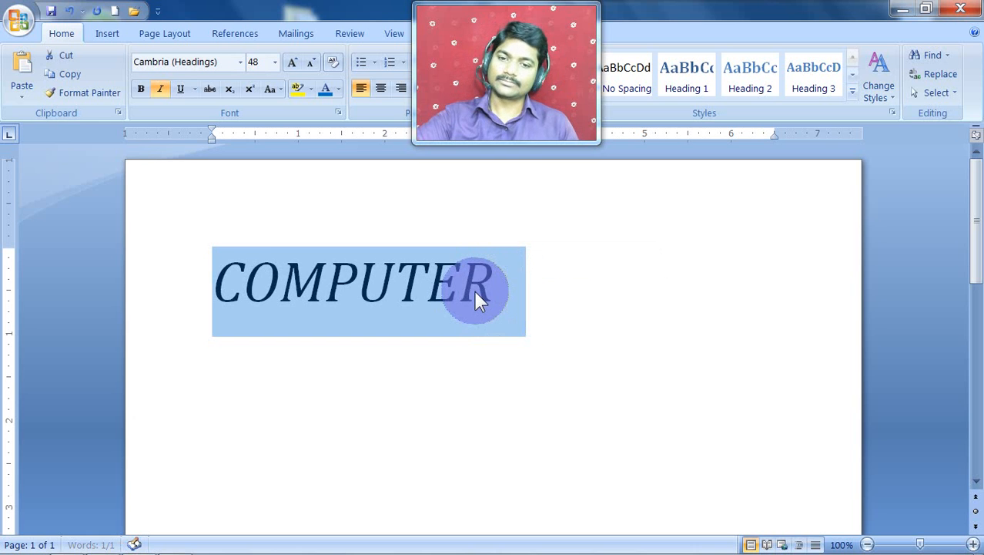
key(ctrl+i)
key(ctrl+i)
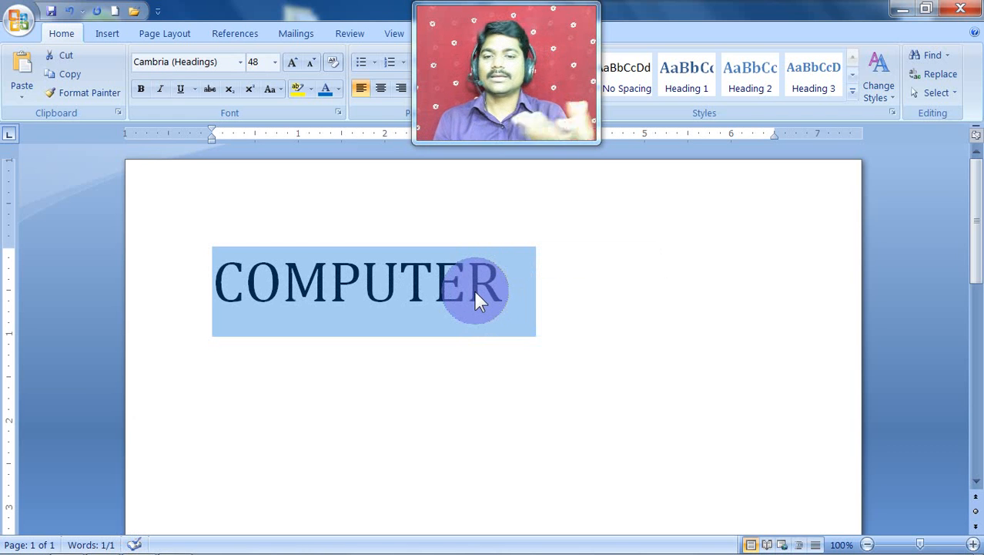
click(563, 283)
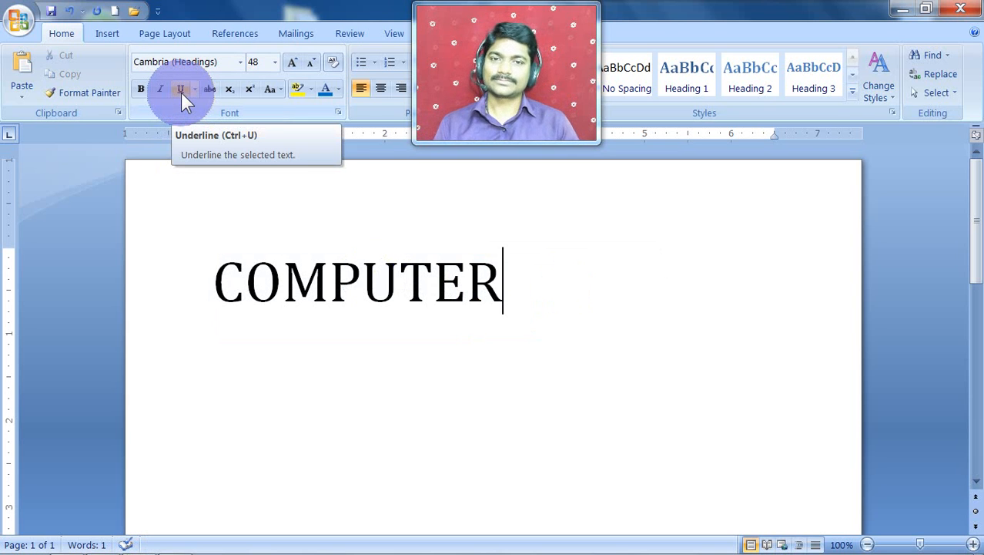
- Apply a single underline to the word COMPUTER and keep the word selected
drag(217, 281, 488, 301)
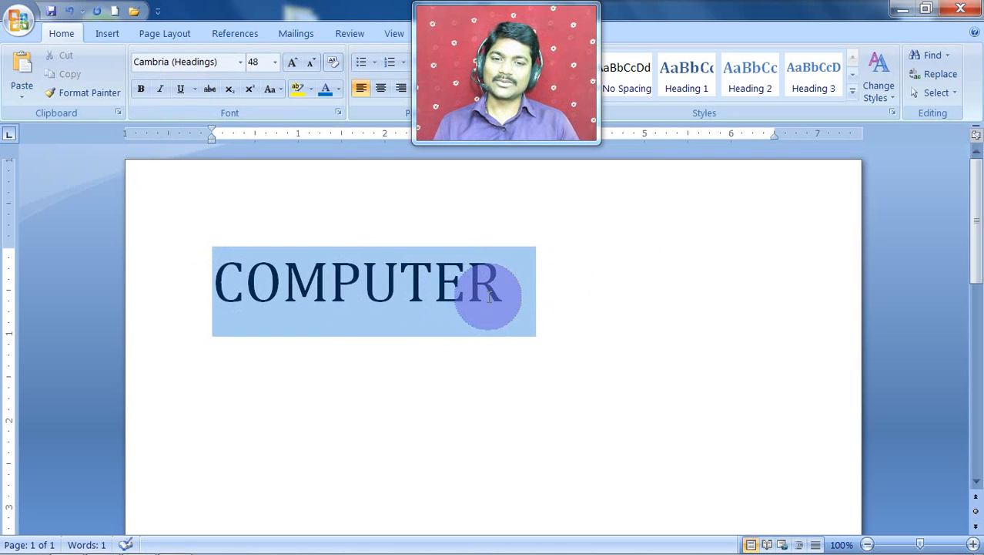
click(181, 88)
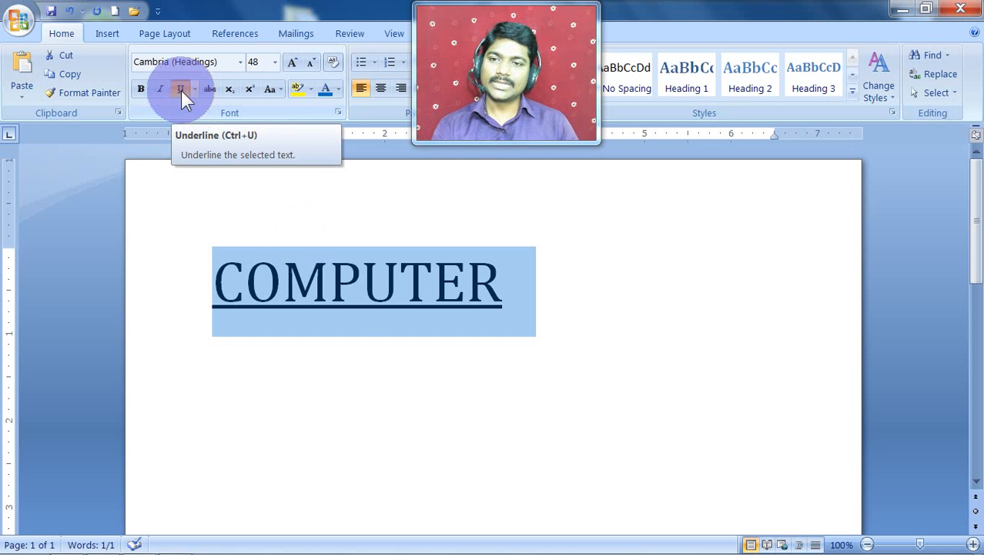
right_click(355, 274)
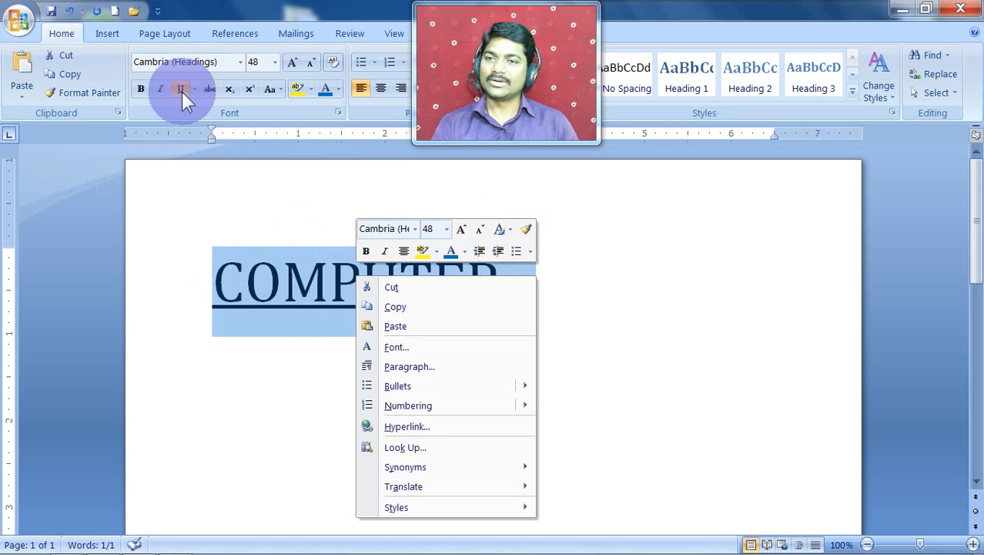
click(292, 291)
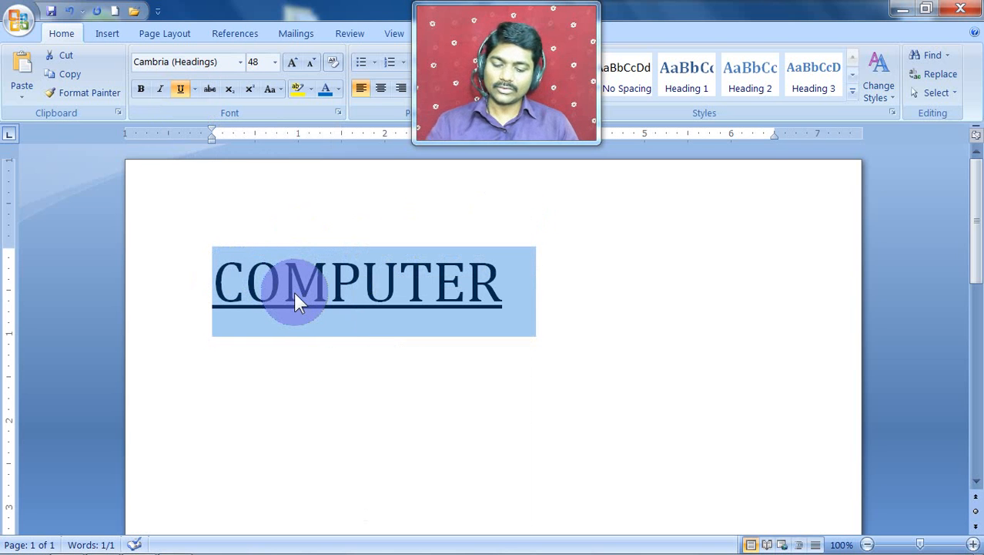
- Toggle the underline on the selected word COMPUTER off and on twice, ending with it on
key(ctrl+u)
key(ctrl+u)
key(ctrl+u)
key(ctrl+u)
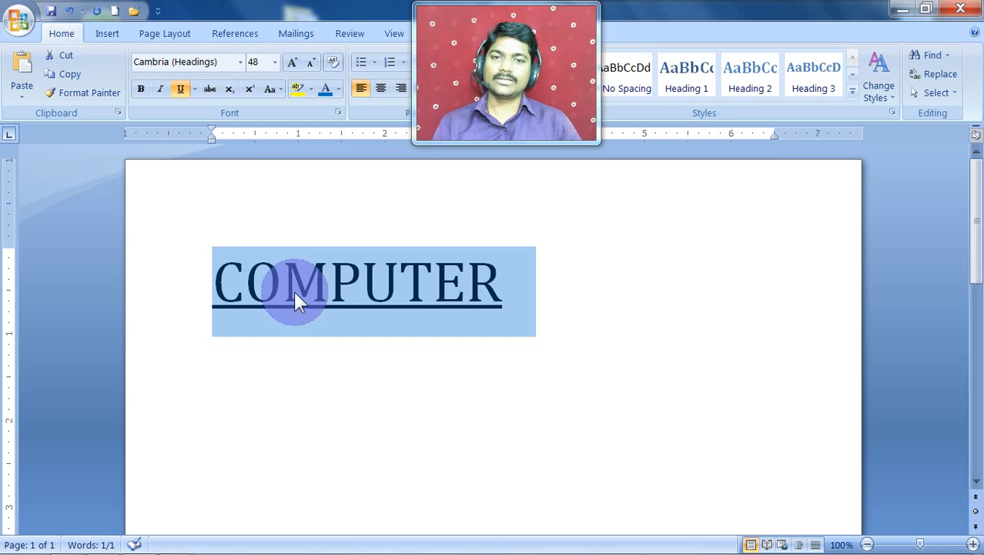
- Change the underline style of COMPUTER to the wavy underline and deselect the word
click(196, 90)
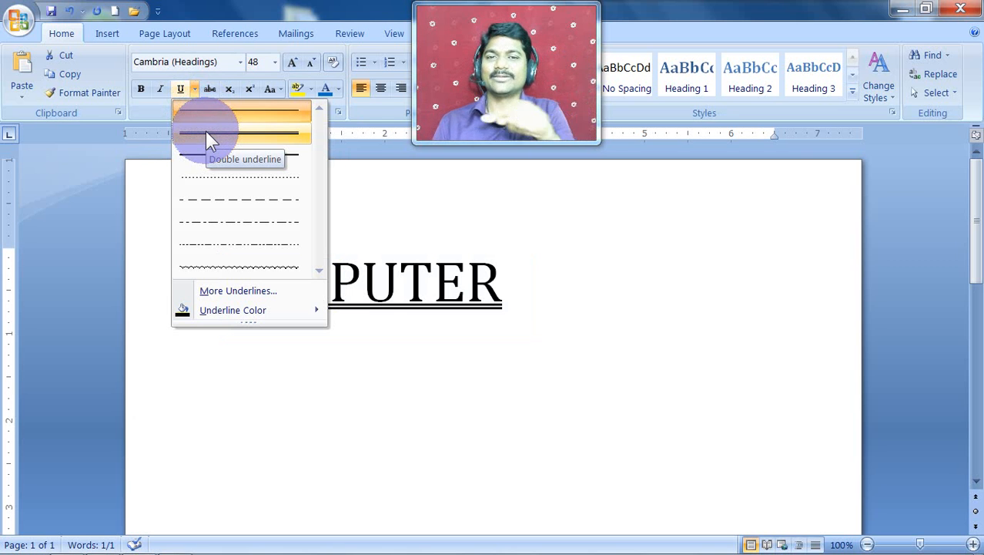
click(254, 275)
click(270, 308)
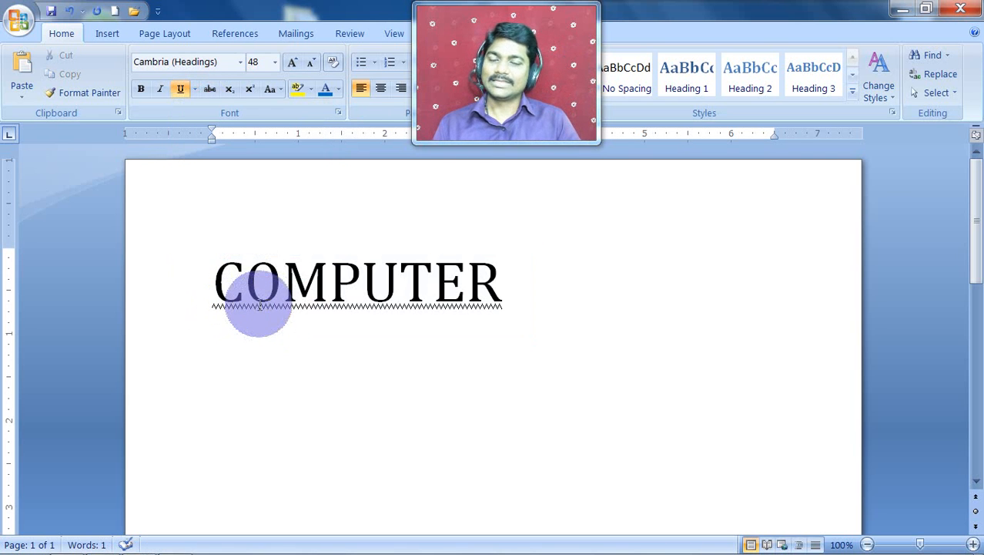
- Select the word COMPUTER and change its underline to the thick underline style
drag(214, 292, 533, 291)
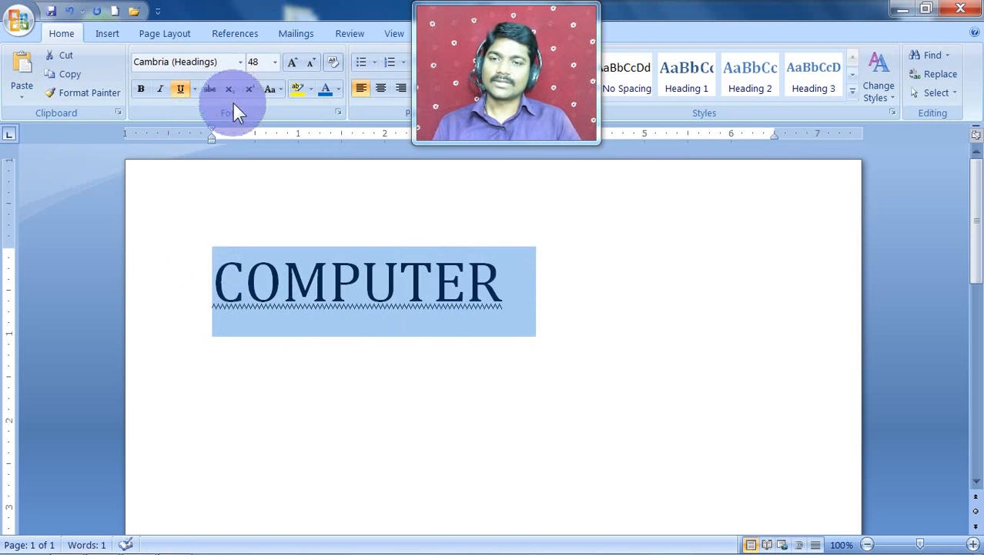
click(195, 89)
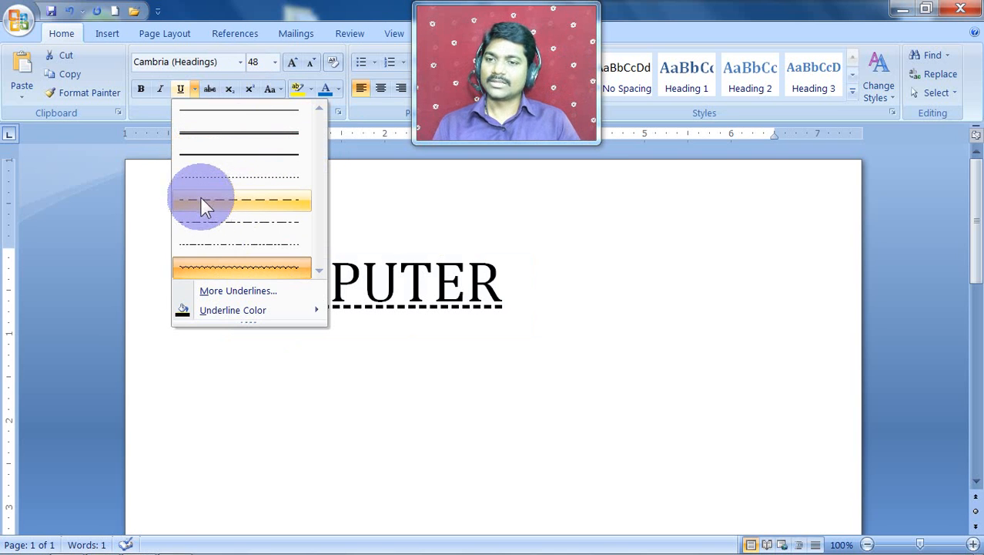
click(244, 154)
- Set the underline color of COMPUTER to the standard dark red and deselect the word
click(194, 89)
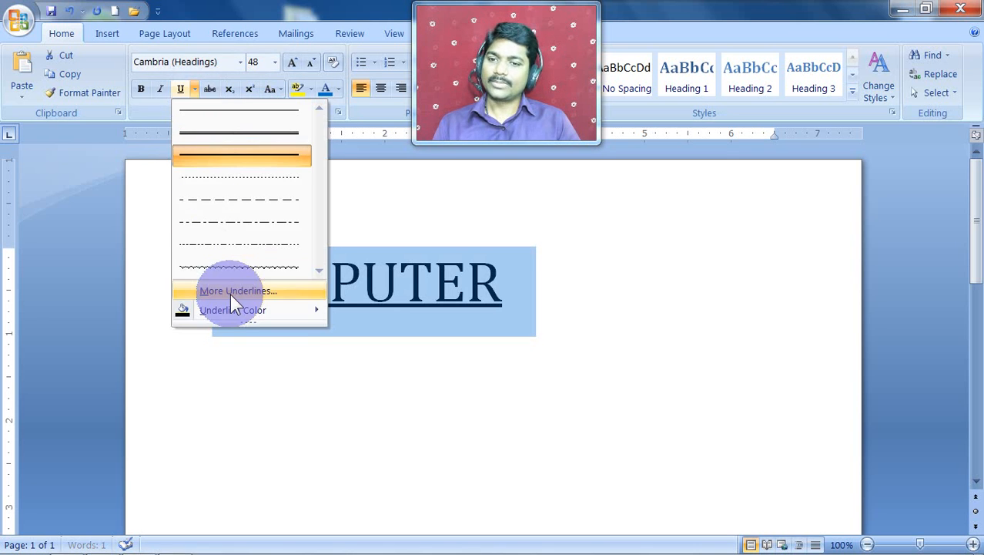
mouse_move(234, 313)
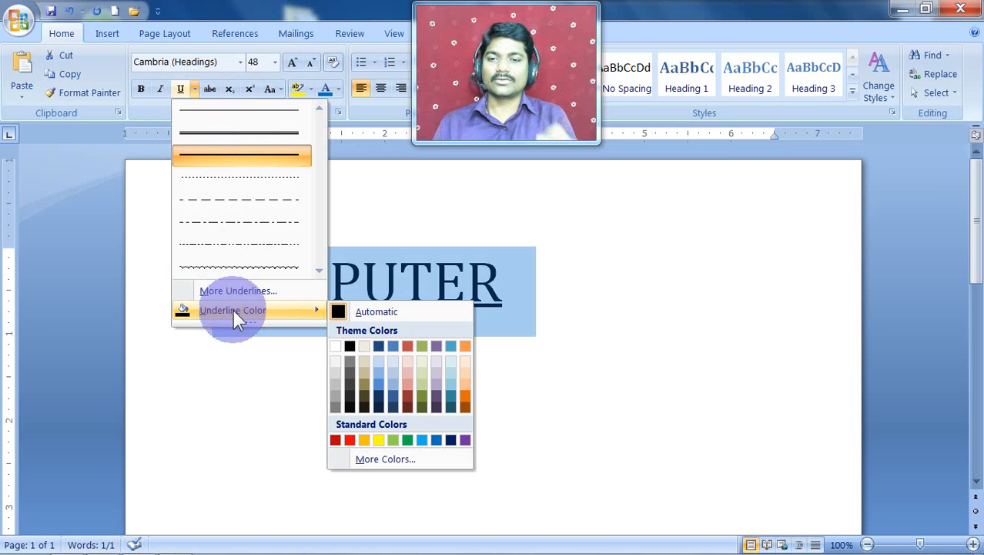
click(335, 440)
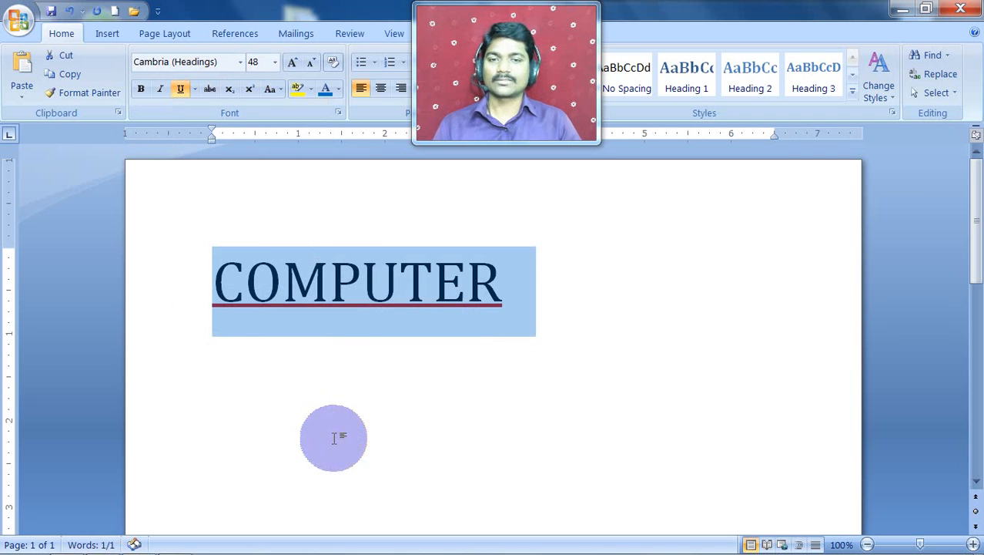
click(393, 279)
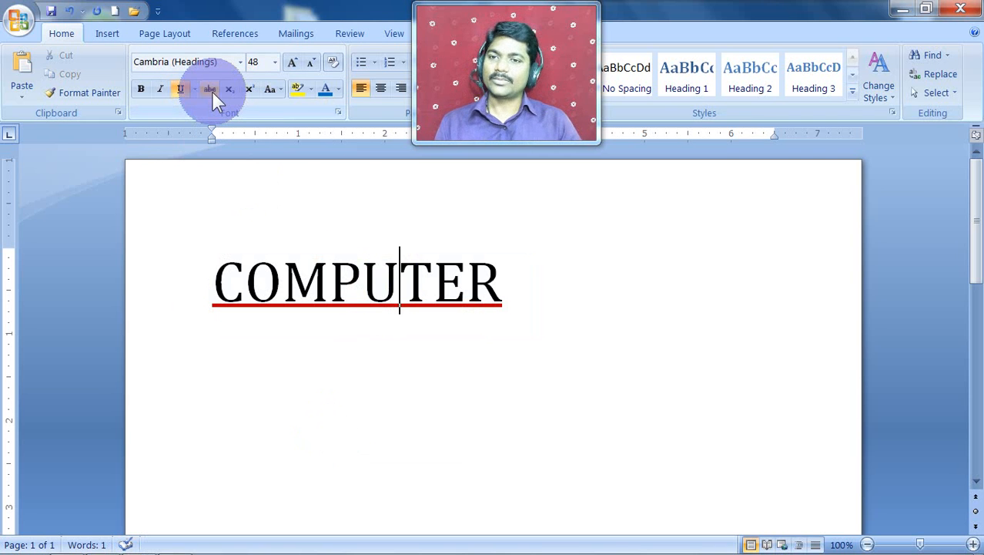
- Start a new line below COMPUTER, turn underlining off, and enter the text "5000 RS 430 RS"
click(516, 288)
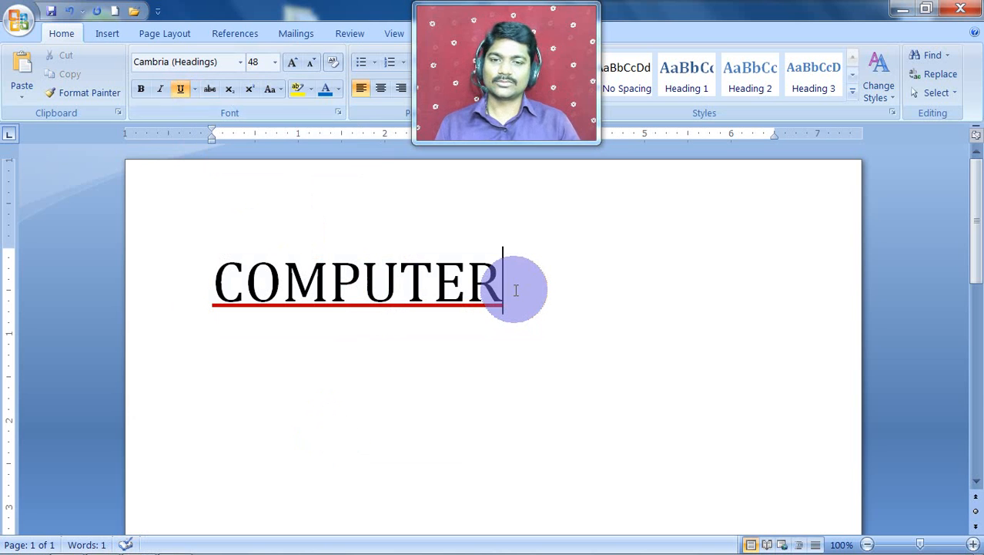
key(Return)
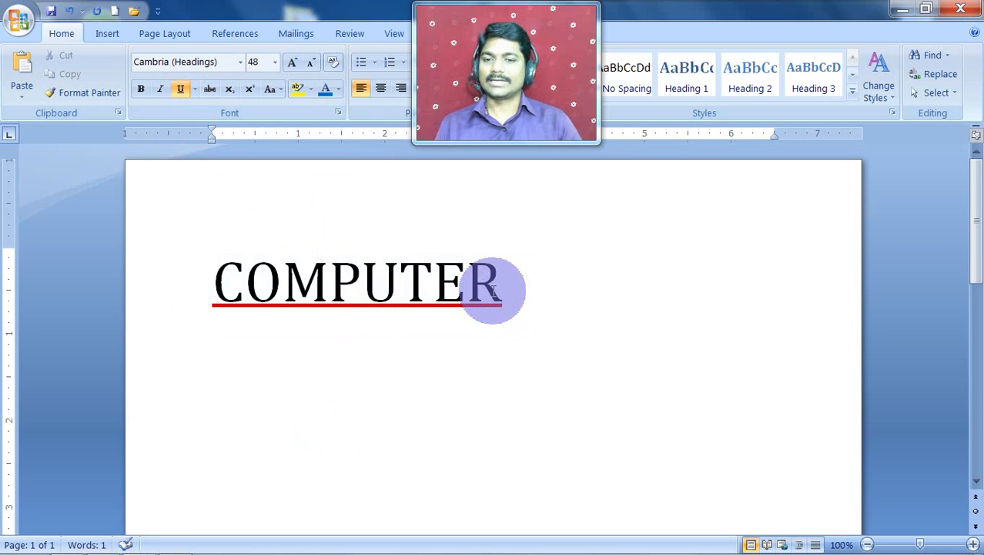
scroll(497, 297, down, 2)
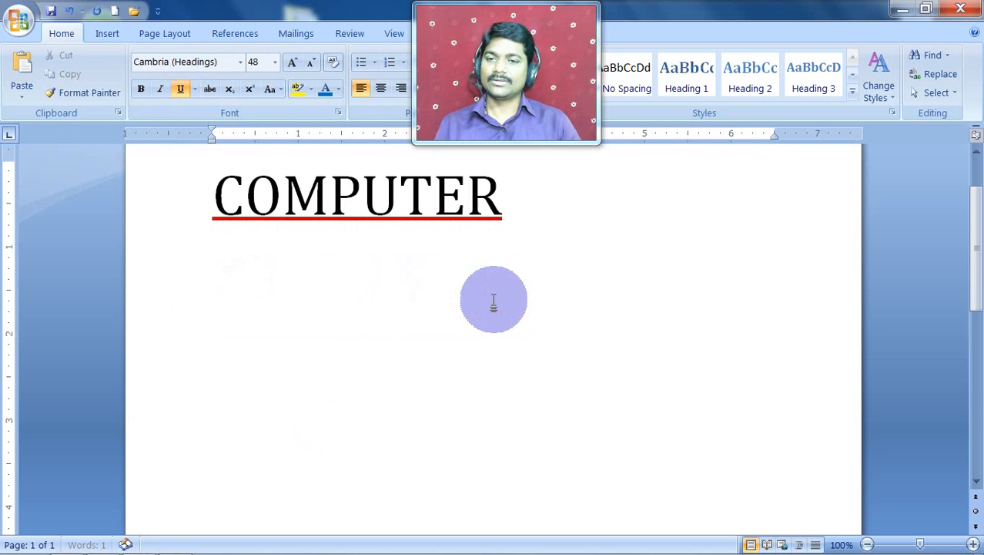
click(180, 90)
text(500)
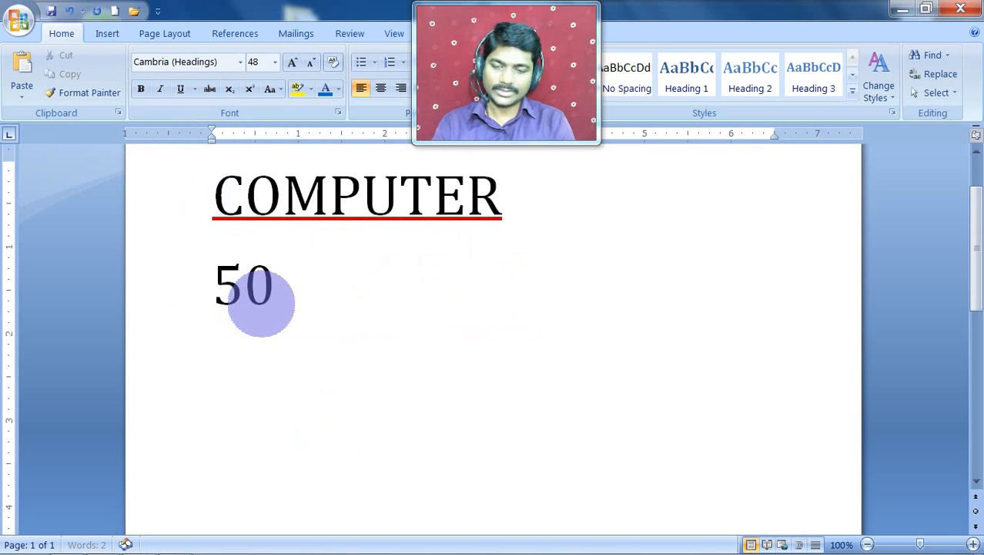
text(R)
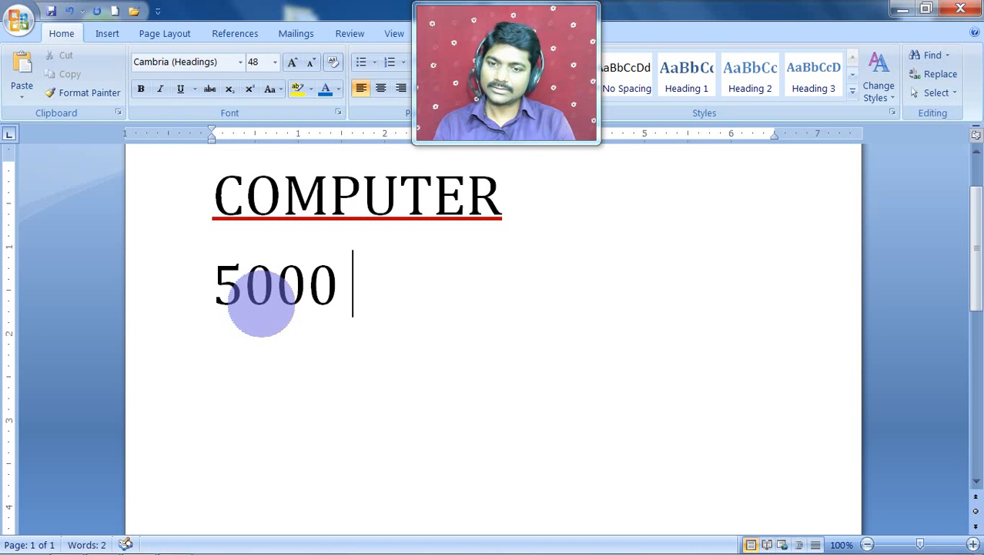
text(S )
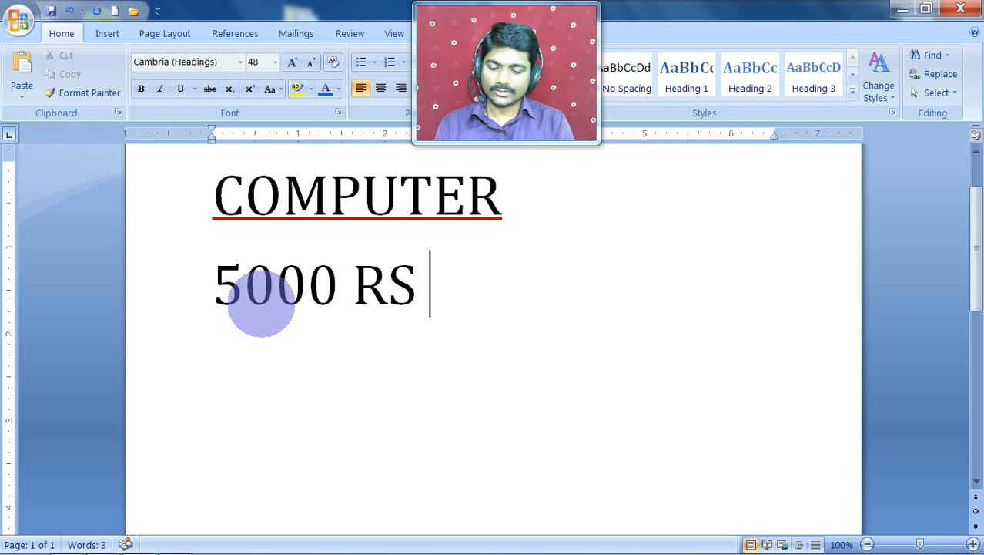
text(4)
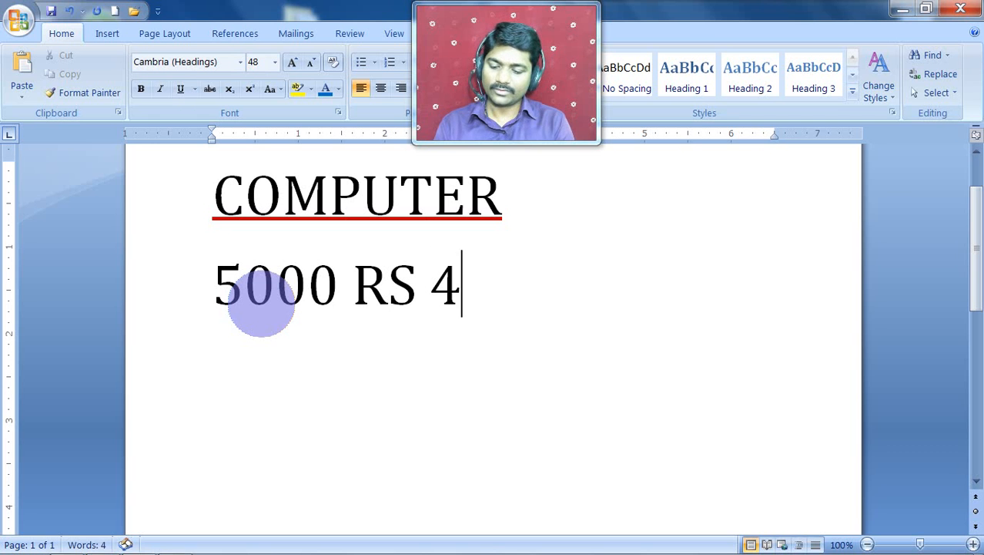
text(30 )
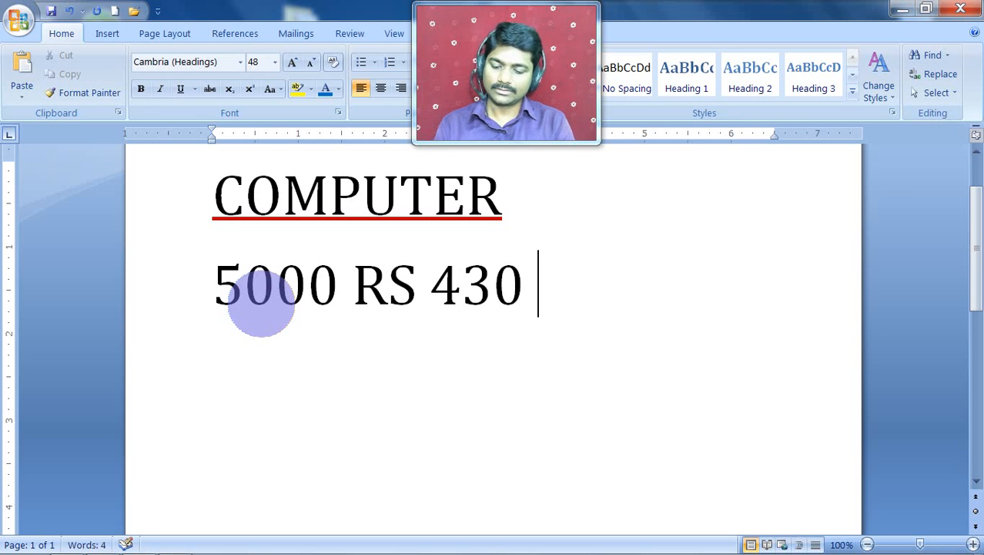
text(RS)
- Apply strikethrough to the text "5000 RS" and deselect it
drag(215, 285, 429, 293)
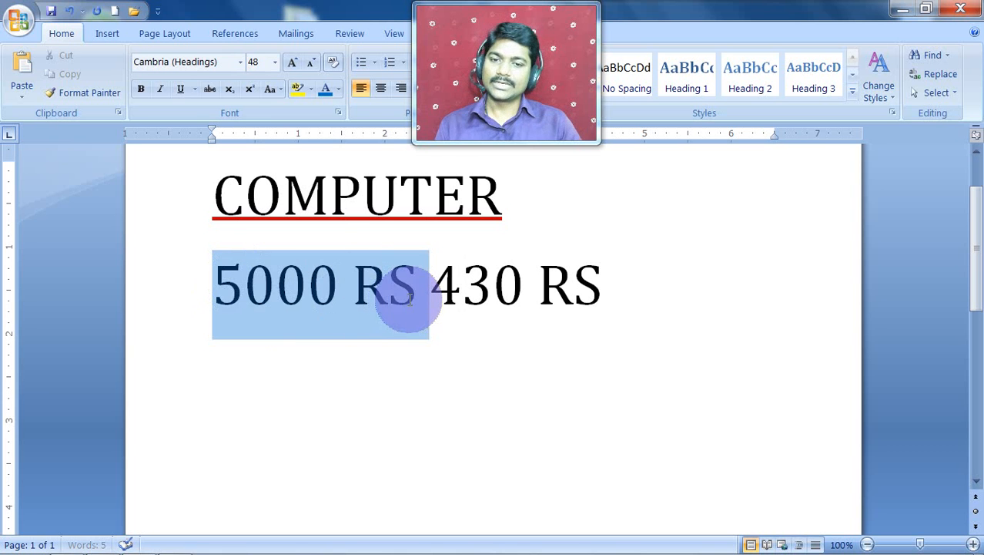
click(209, 89)
click(355, 335)
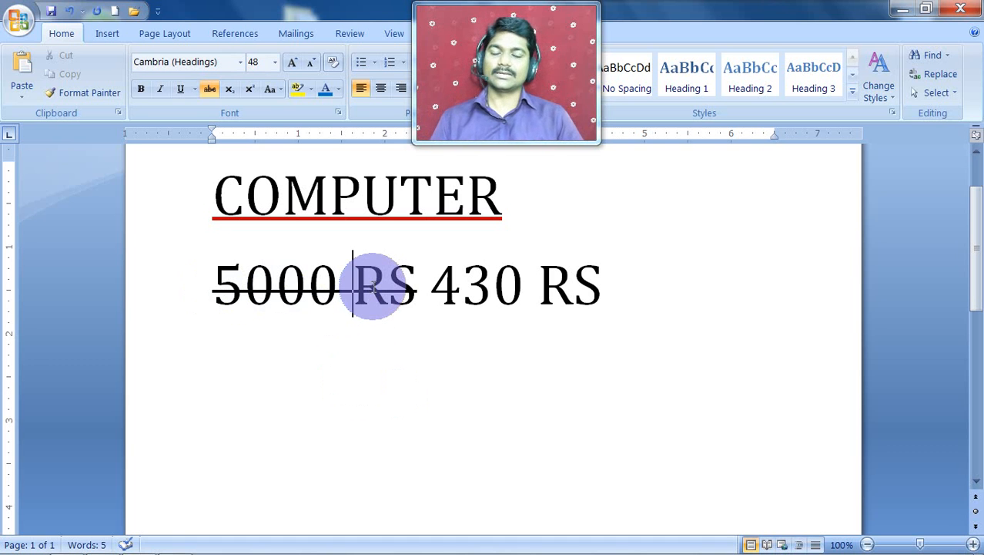
- Enter "H20" on a new line below the prices and enlarge it to font size 72
click(633, 284)
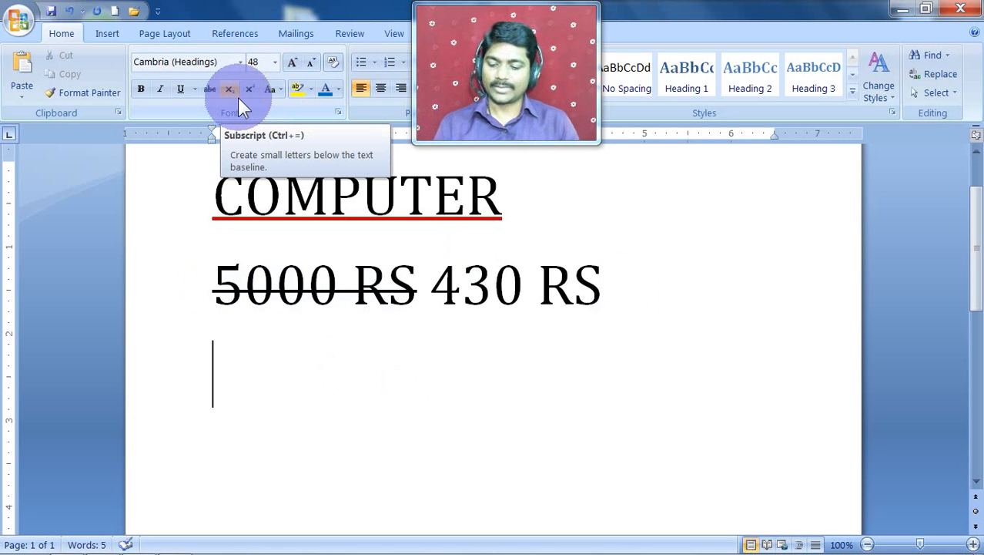
text(H2)
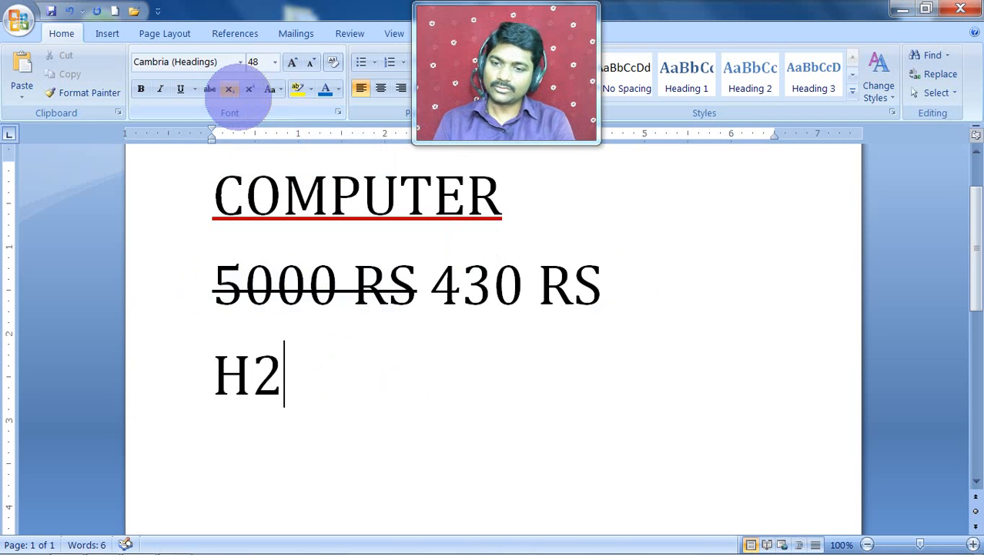
text(0)
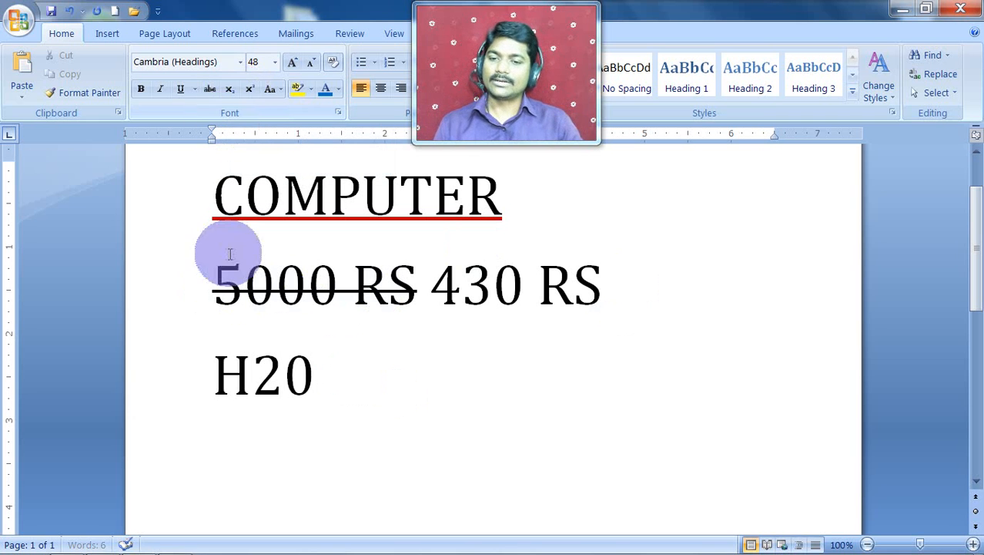
drag(213, 373, 339, 378)
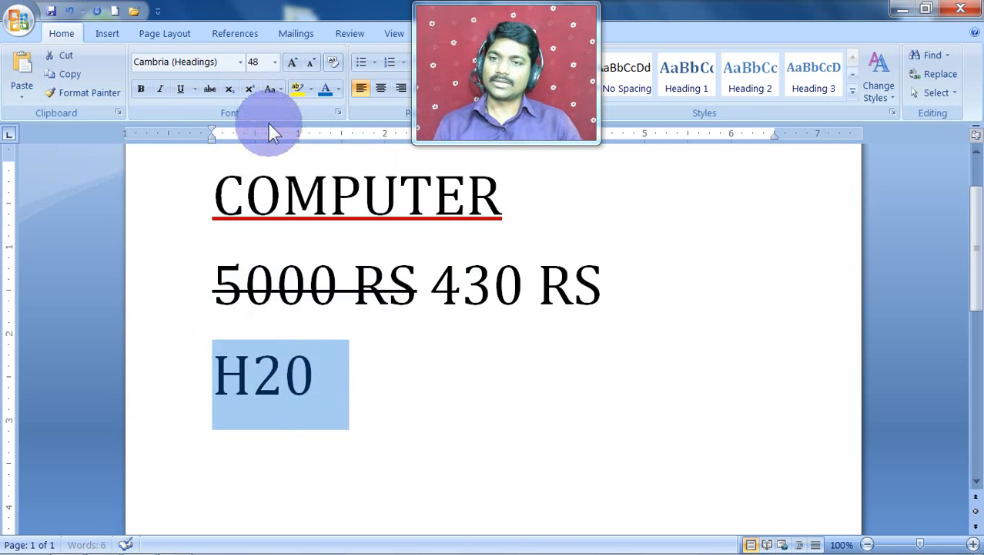
click(292, 61)
click(494, 362)
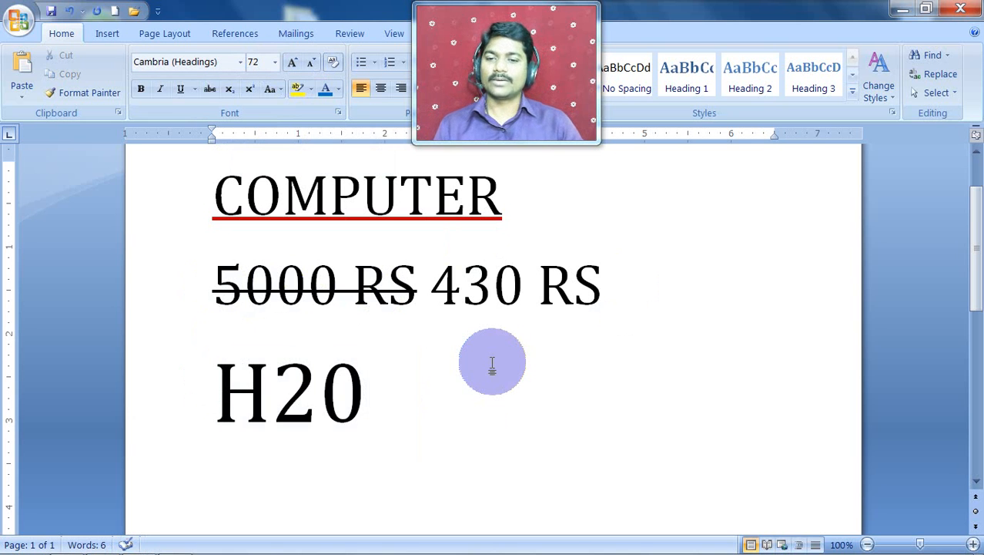
- Format the digit 2 in "H20" as subscript and deselect it
click(293, 399)
drag(292, 399, 309, 407)
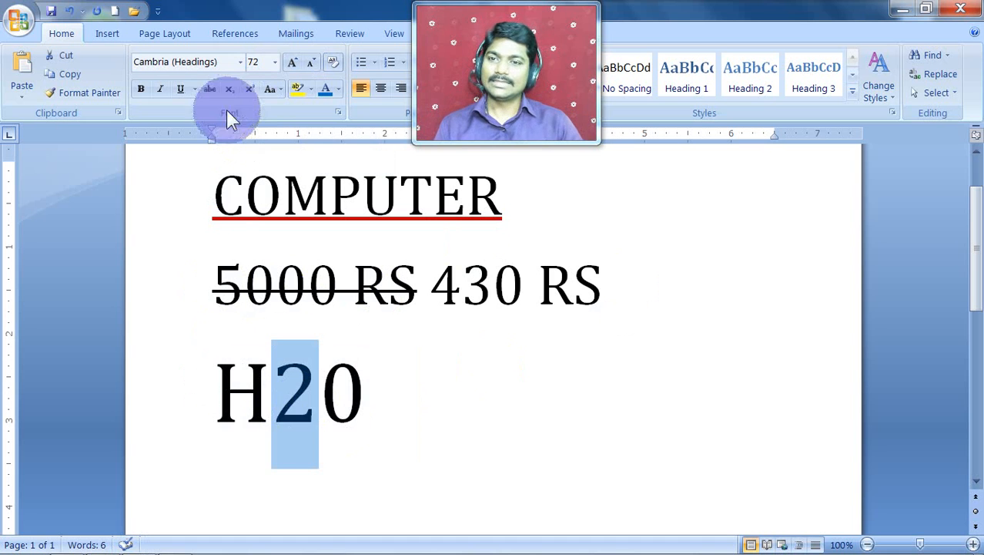
click(229, 90)
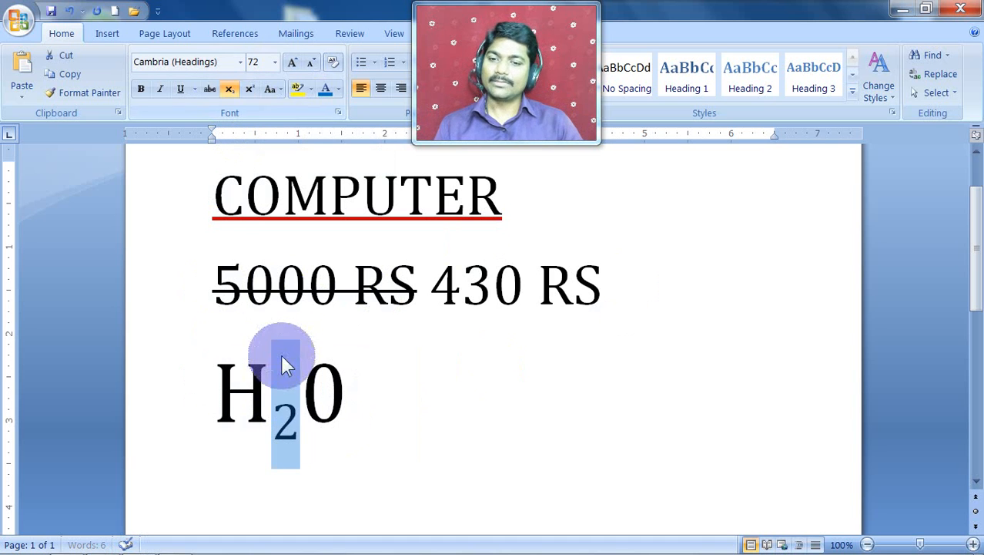
click(278, 413)
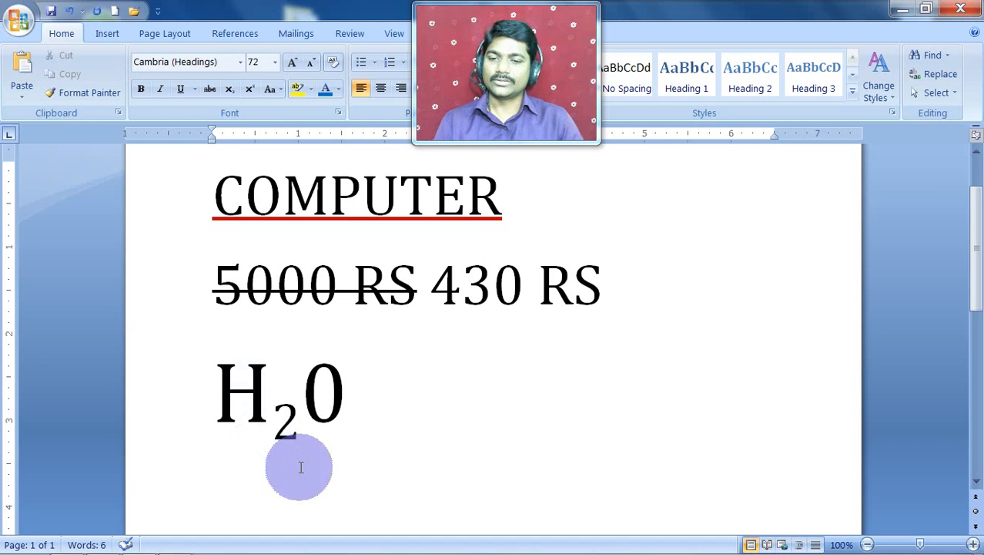
- Add "A2" after H20 on the same line and format its 2 as subscript
click(382, 392)
text(A2)
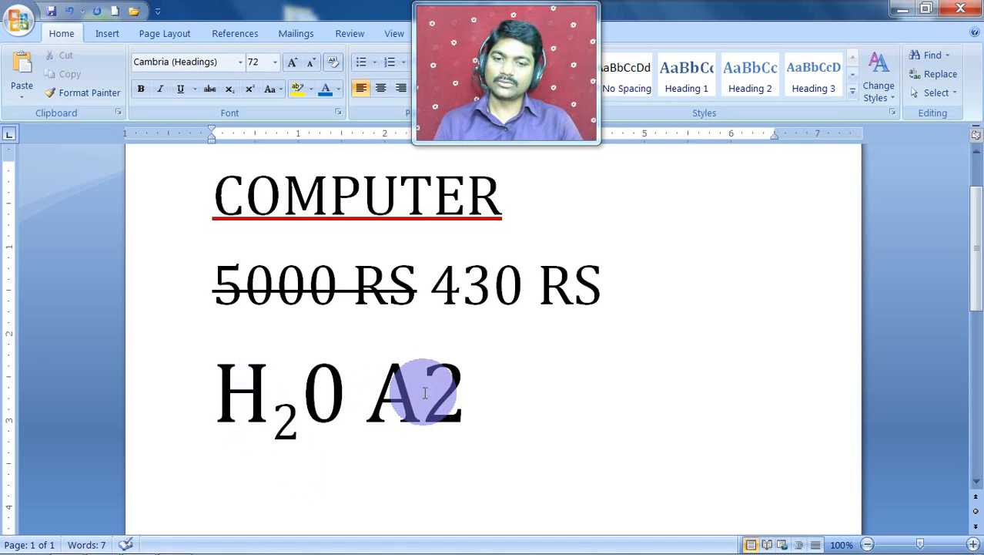
drag(424, 392, 451, 462)
click(230, 91)
click(497, 420)
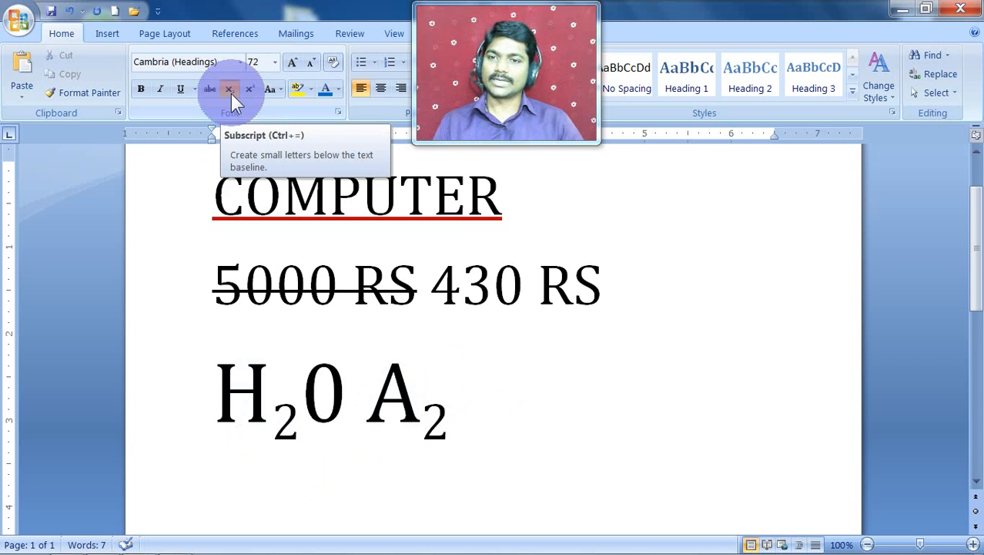
- Start a new line below the H20 A2 line and enter "A2" with subscript turned off
click(591, 436)
key(Return)
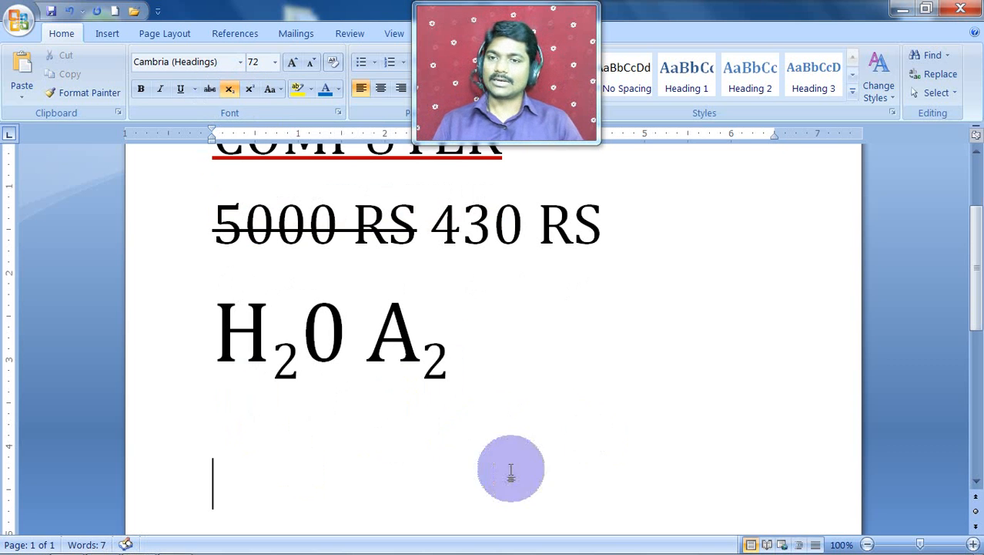
click(230, 88)
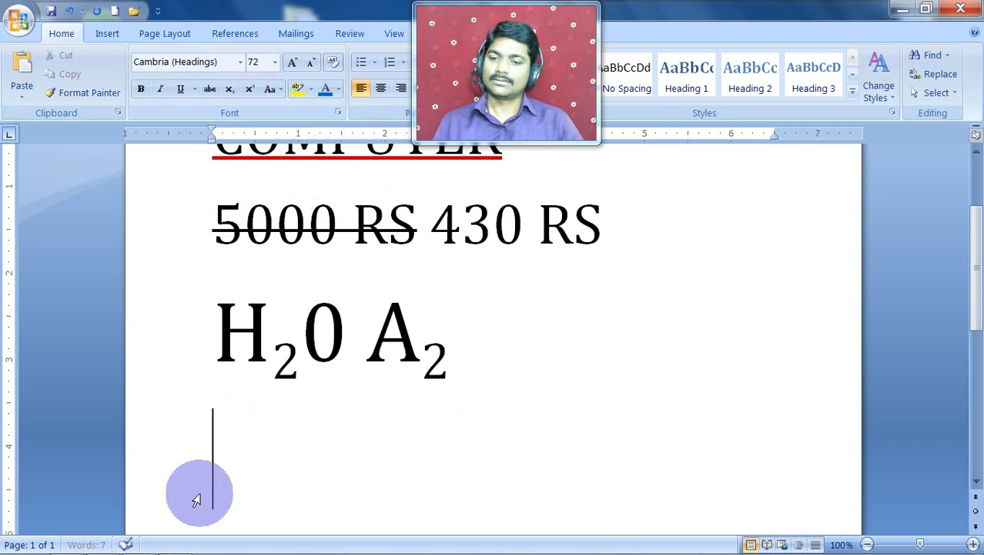
text(A2)
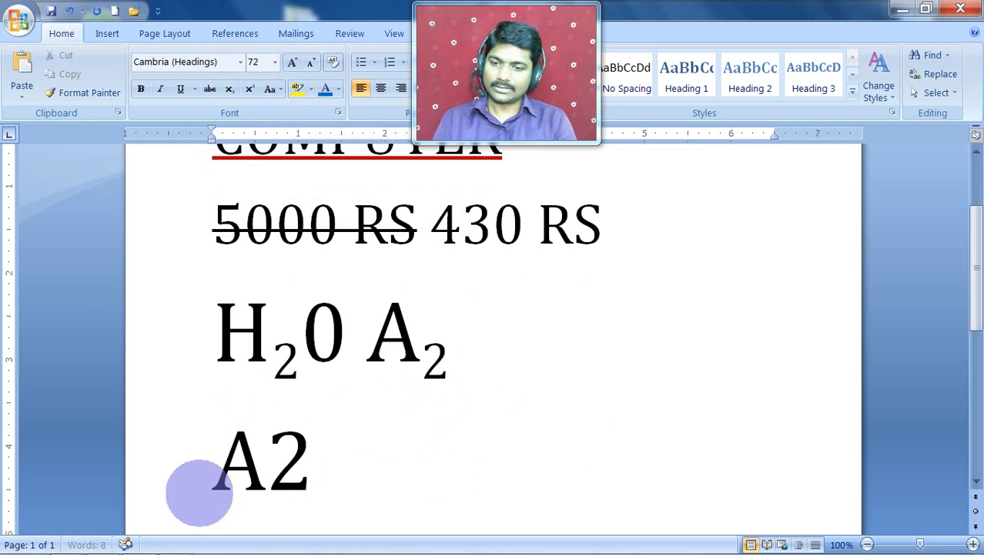
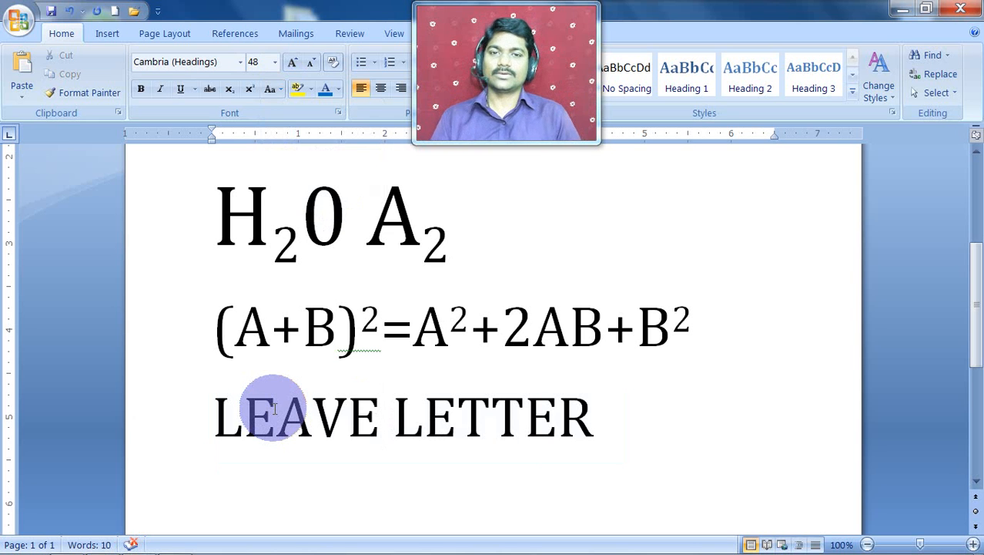
click(279, 88)
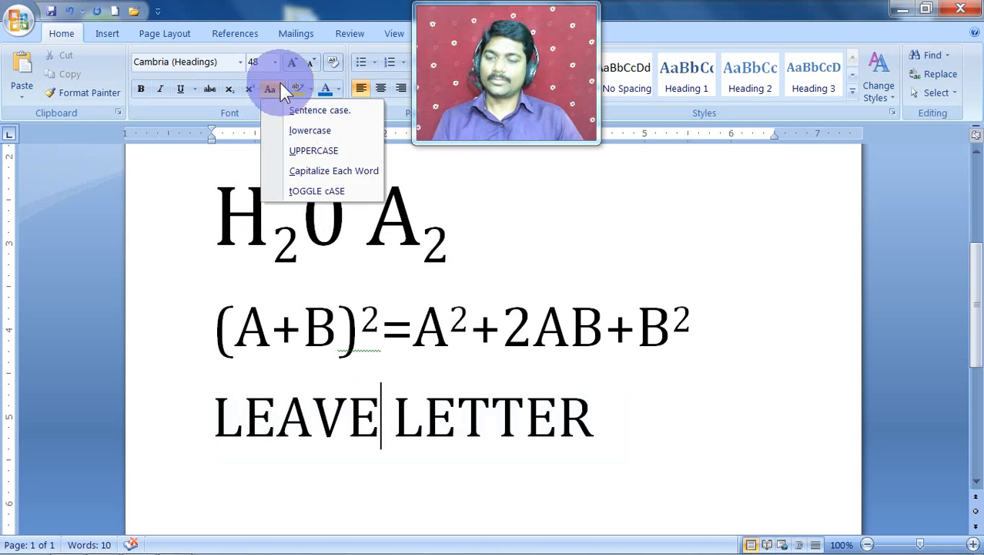
click(281, 84)
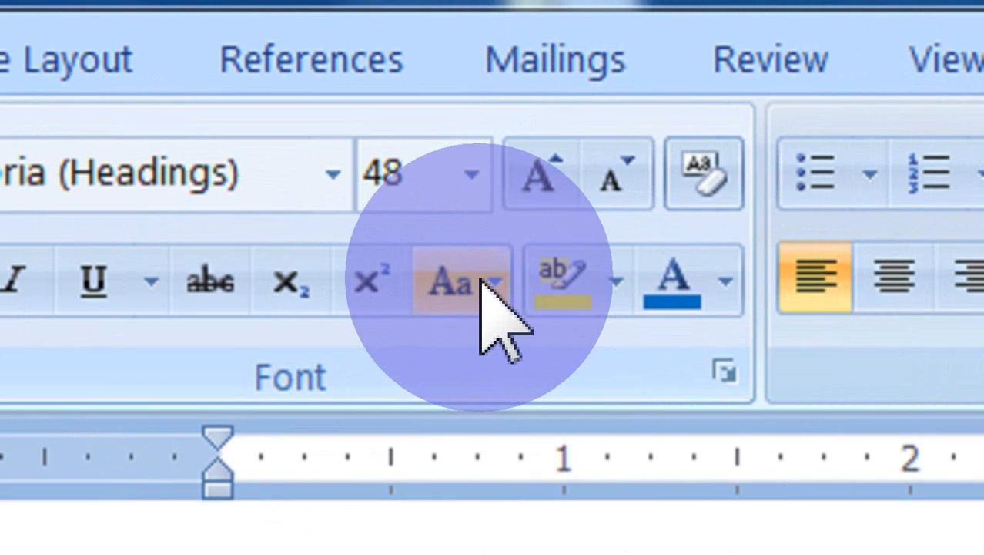
click(483, 300)
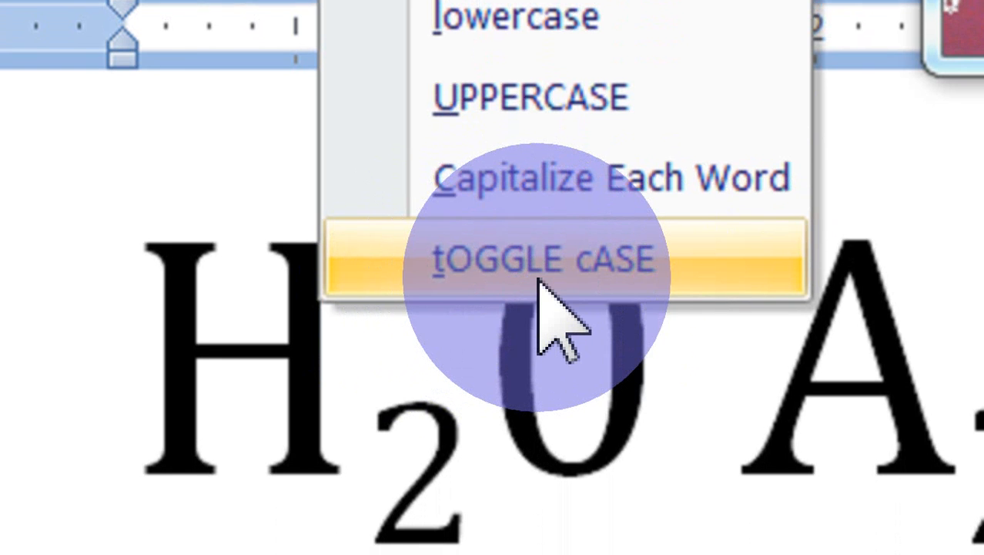
click(542, 283)
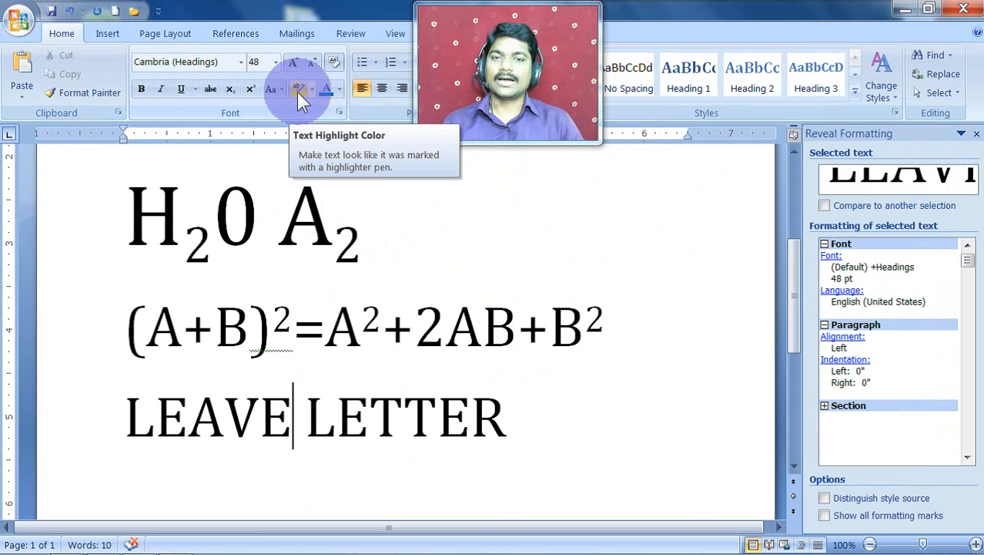
- Highlight the text LEAVE LETTER in yellow and deselect it
click(337, 262)
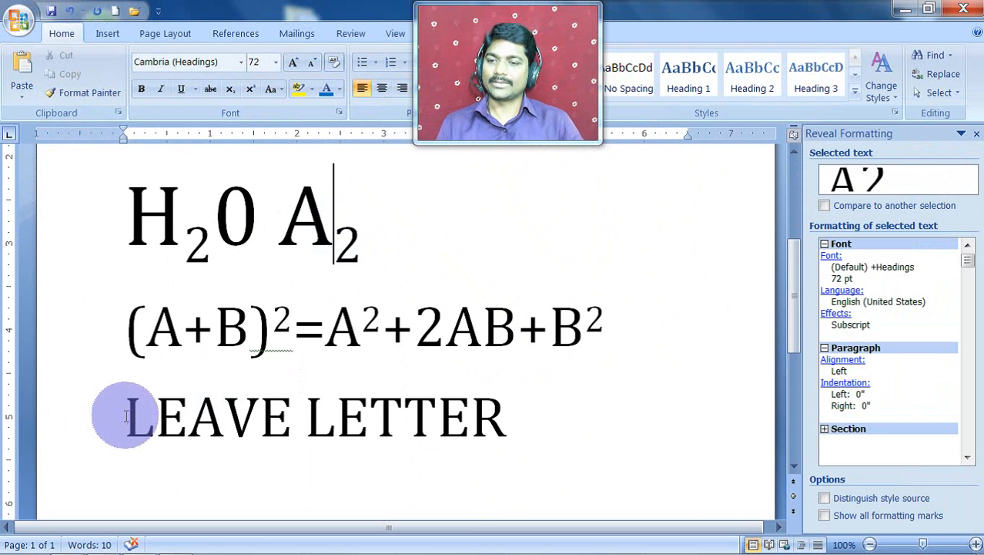
scroll(175, 390, down, 3)
drag(132, 282, 413, 286)
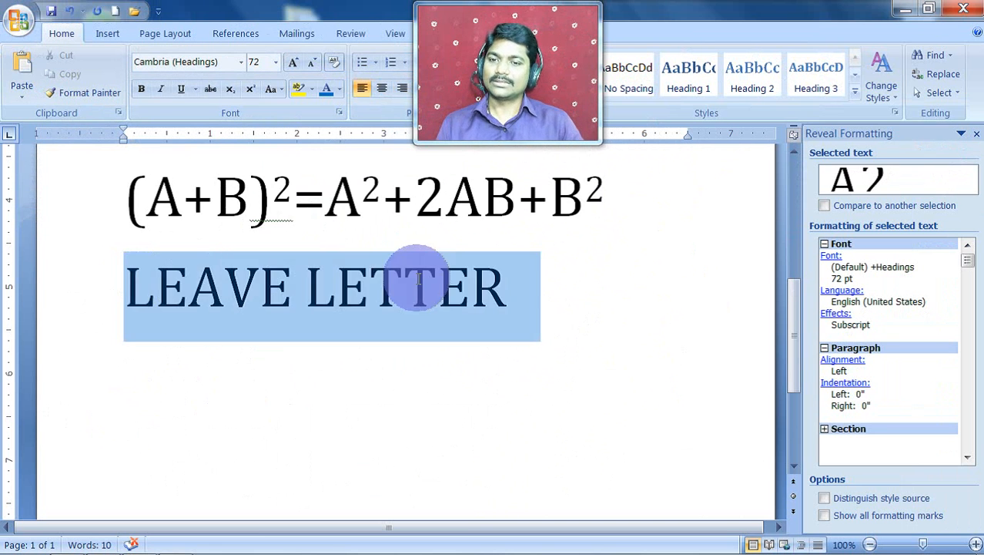
click(294, 94)
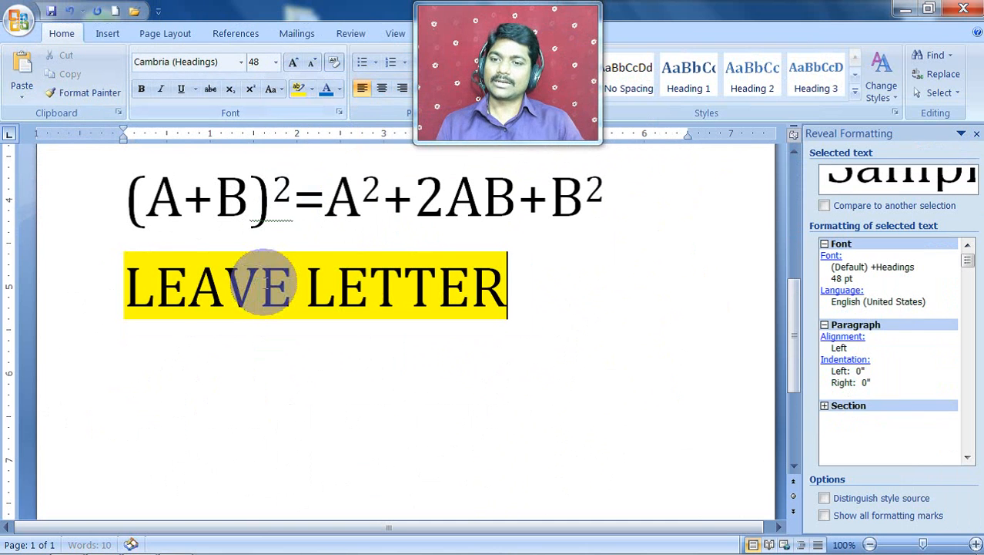
click(261, 281)
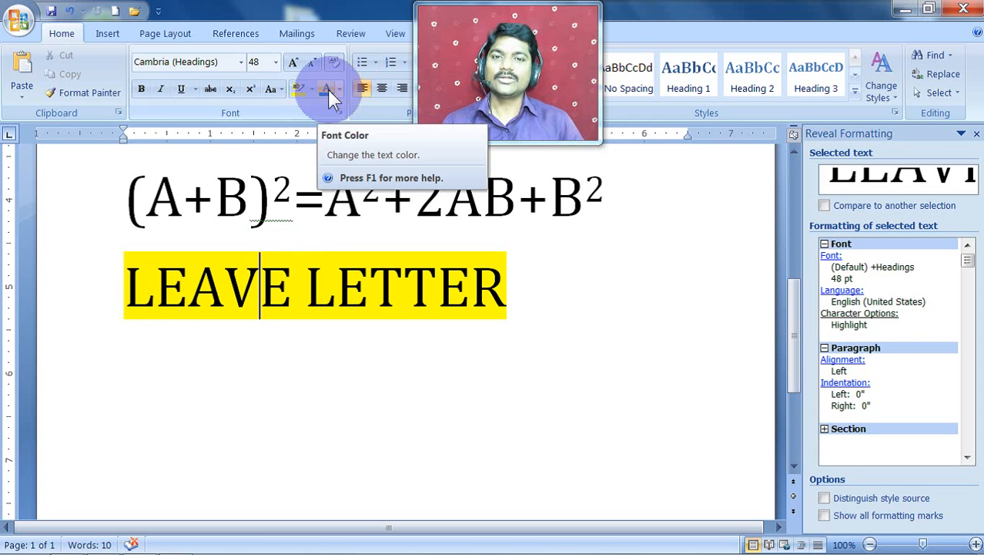
- Color the text LEAVE LETTER blue, replace that with the custom font color RGB 33, 18, 144, and deselect it
drag(129, 295, 509, 289)
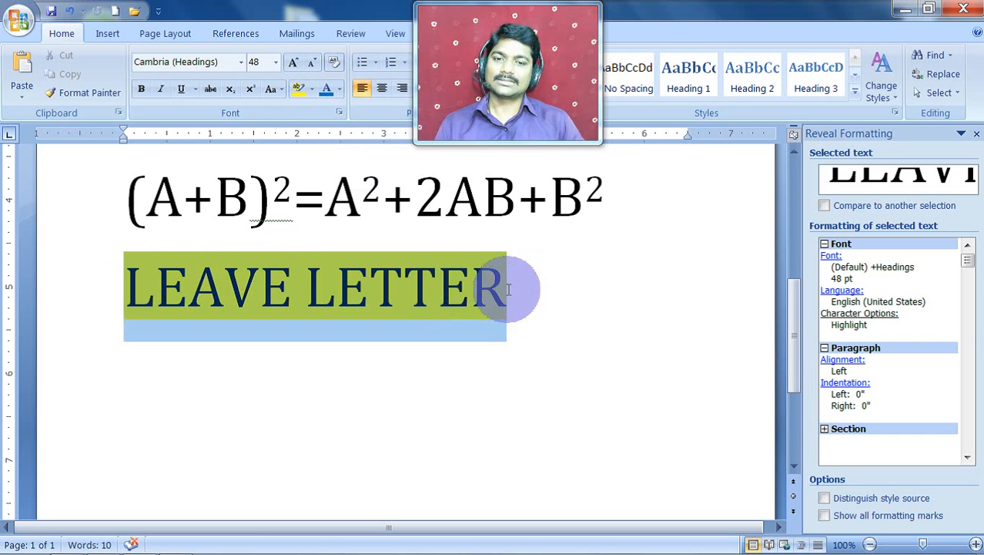
click(326, 88)
click(340, 88)
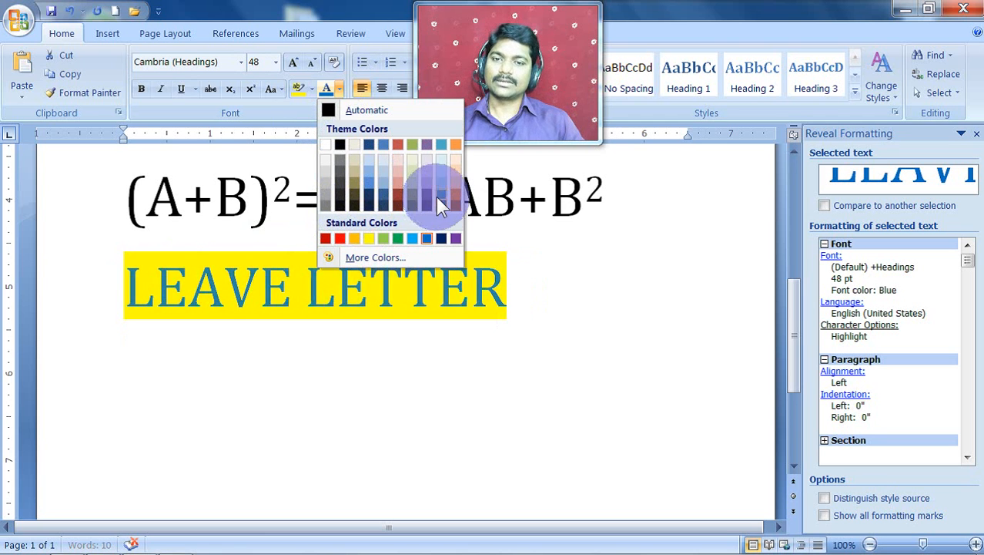
click(372, 257)
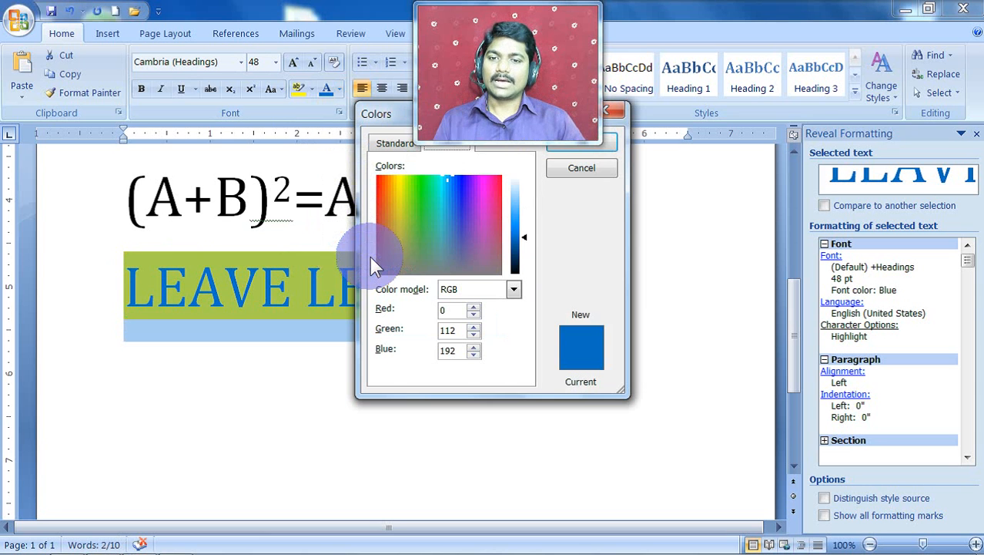
drag(459, 198, 461, 200)
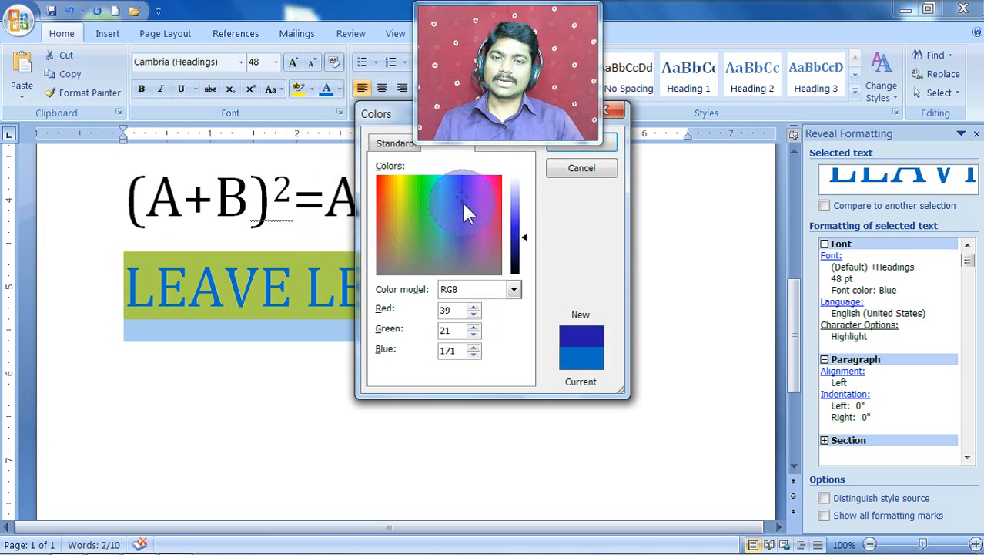
mouse_move(524, 237)
mouse_down()
mouse_move(522, 203)
mouse_move(525, 244)
mouse_up()
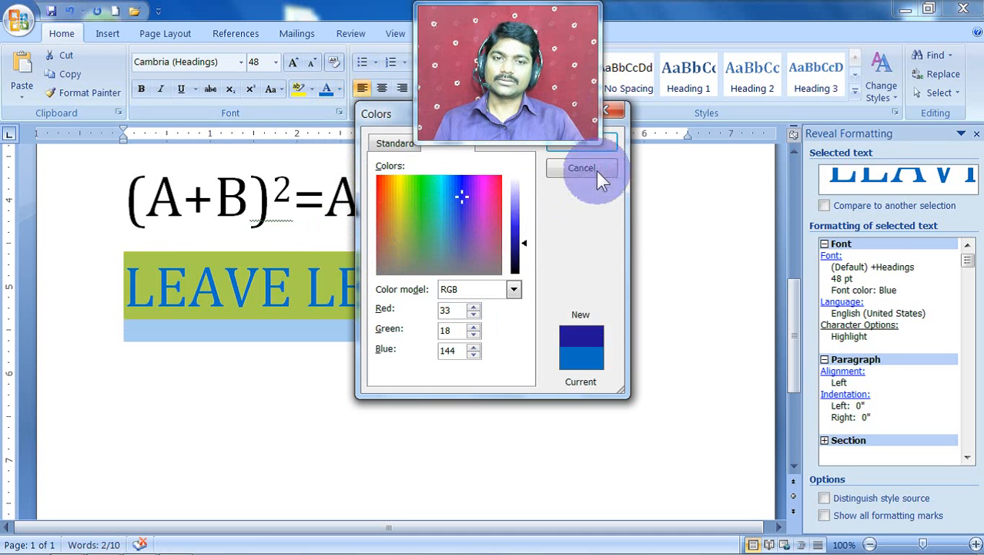
drag(393, 114, 388, 191)
click(572, 219)
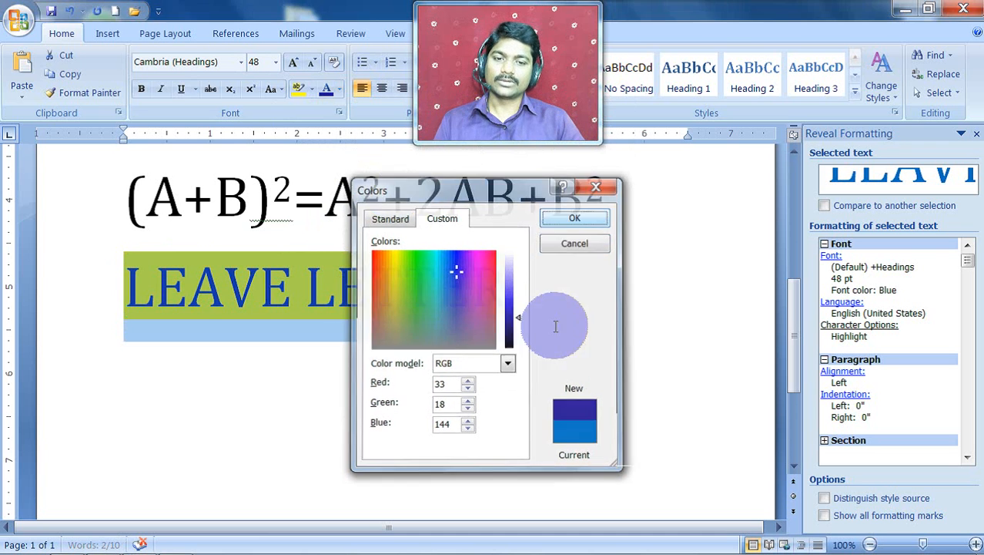
click(426, 276)
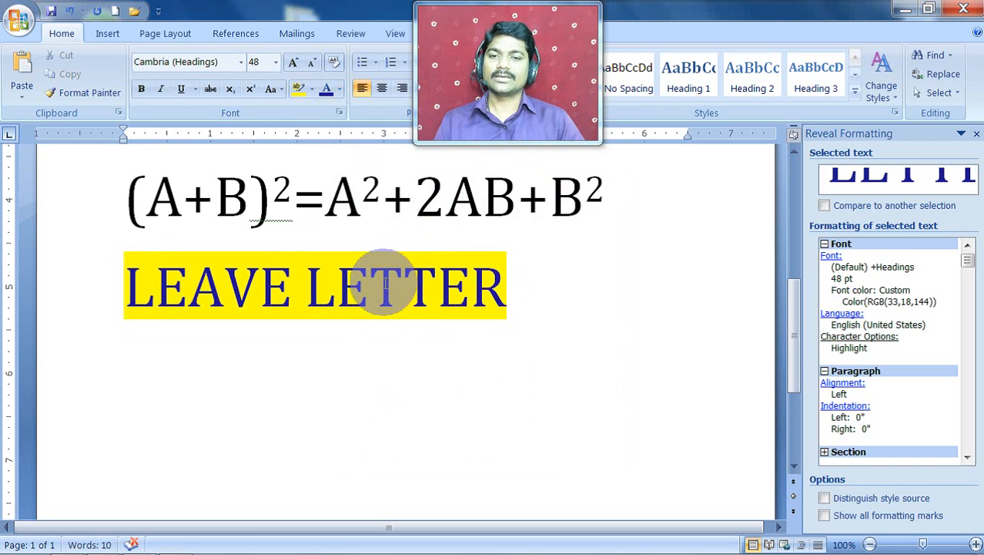
- Delete the (A+B)² formula line and the LEAVE LETTER line
drag(88, 186, 120, 293)
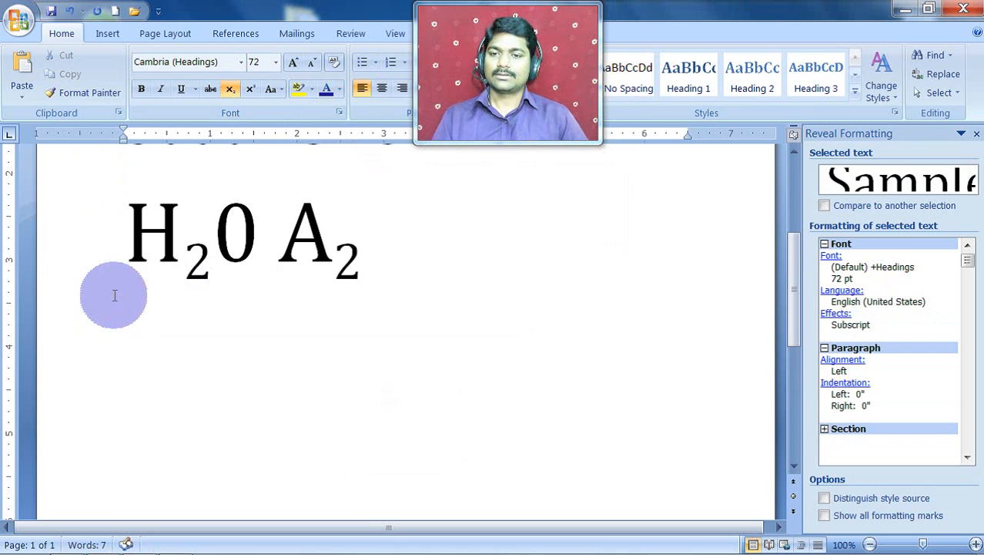
scroll(325, 304, up, 5)
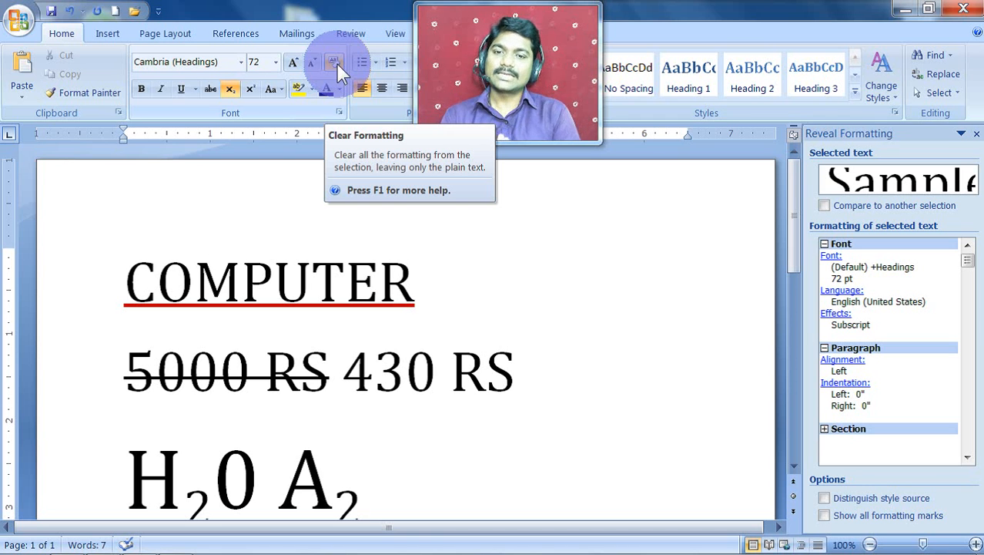
click(256, 268)
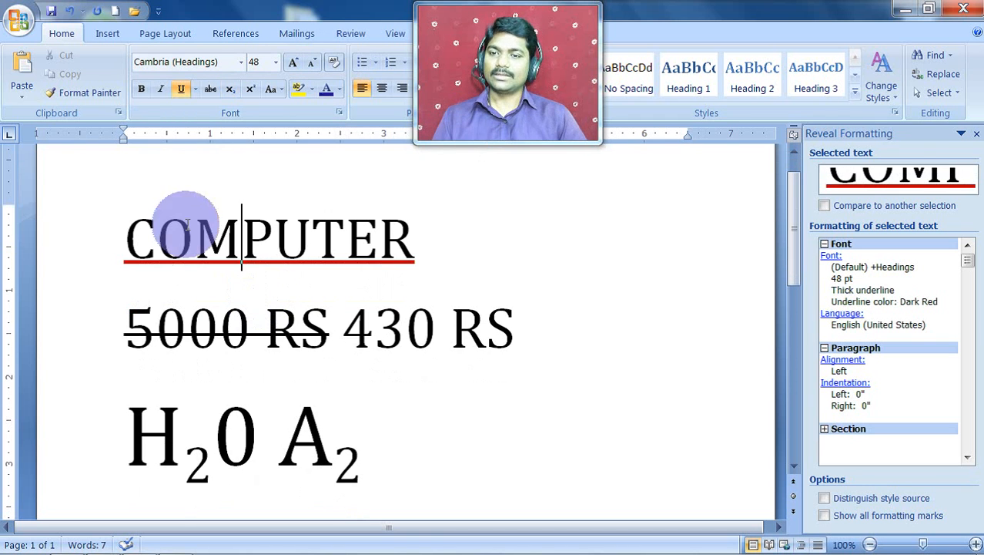
drag(123, 235, 412, 247)
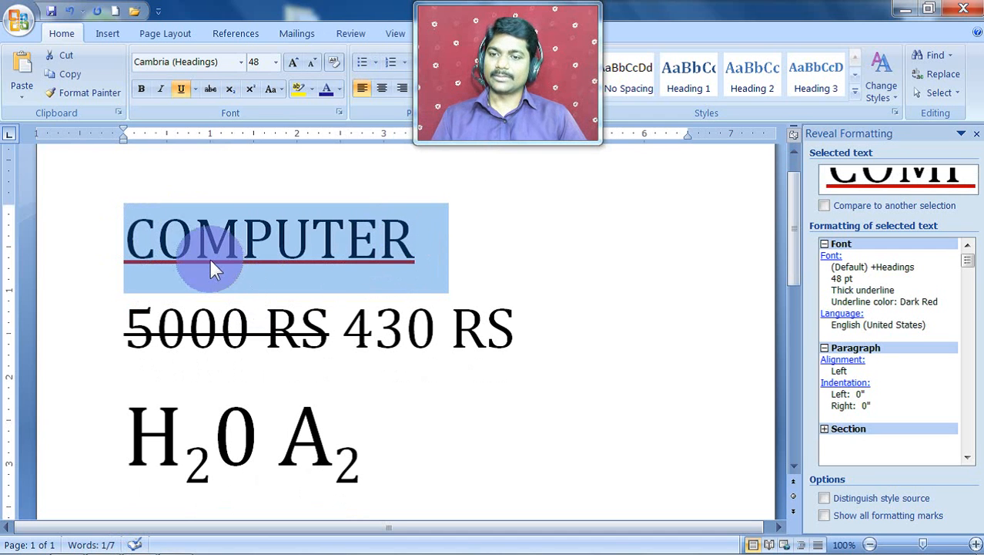
click(179, 333)
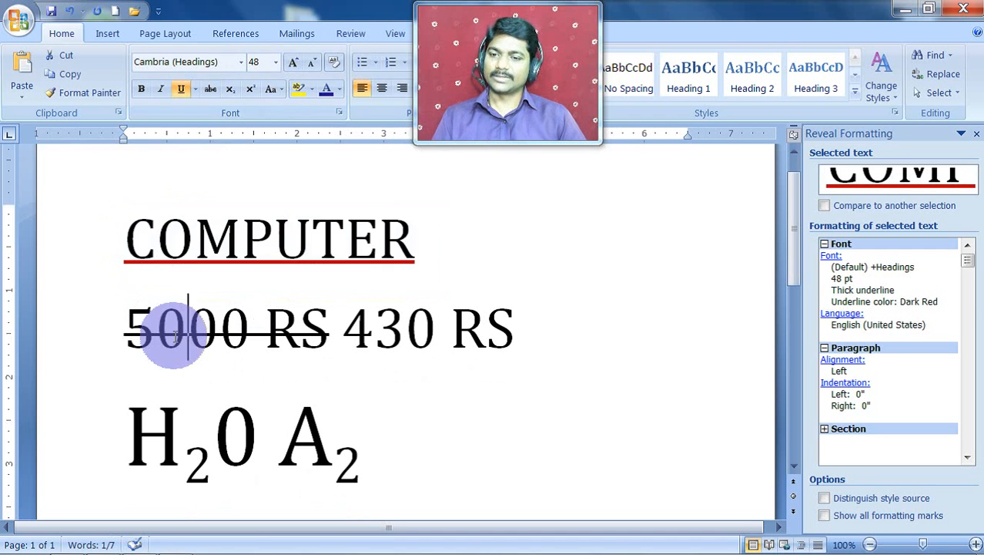
drag(127, 327, 296, 334)
drag(127, 439, 354, 453)
click(468, 341)
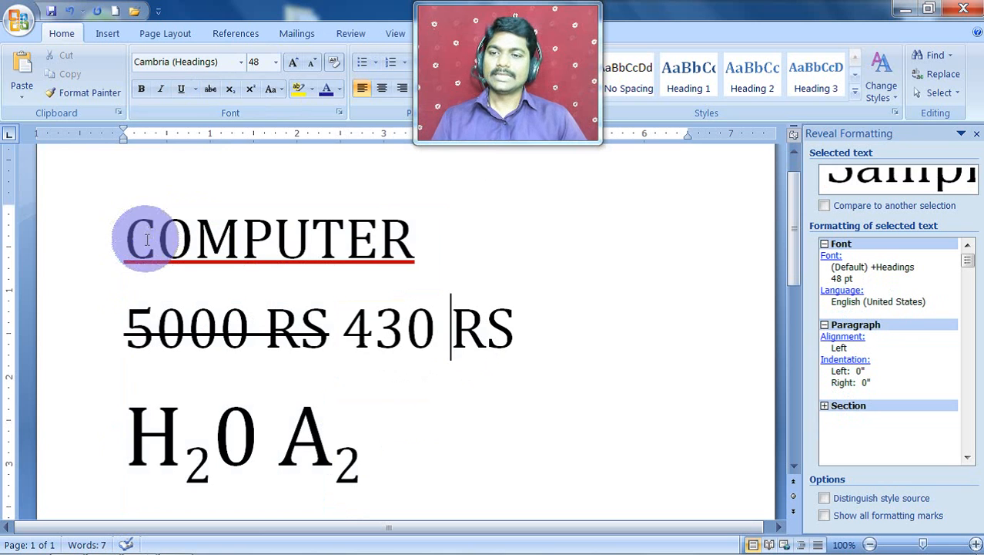
- Clear all formatting from the COMPUTER, 5000 RS 430 RS and H20 A2 lines together and deselect them
drag(130, 231, 375, 441)
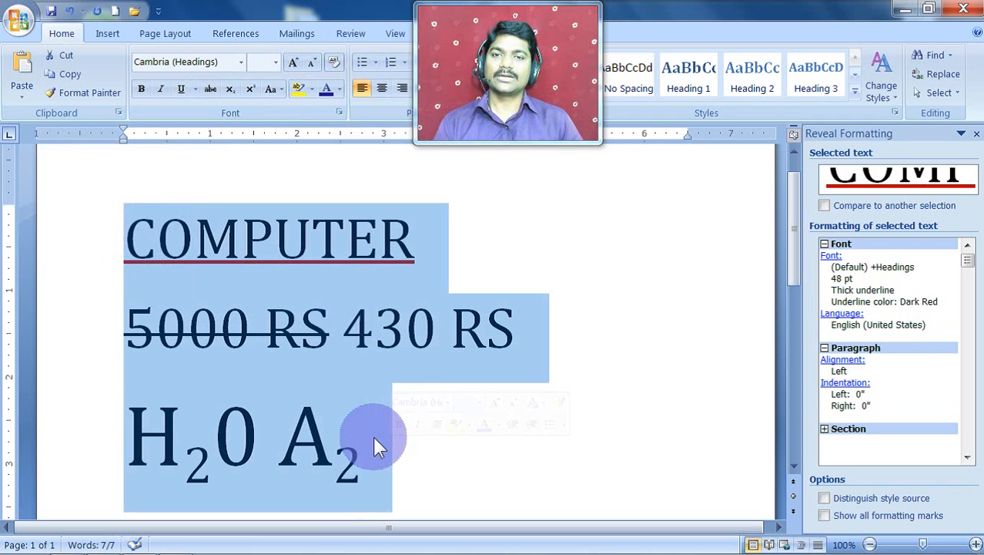
click(334, 63)
click(300, 274)
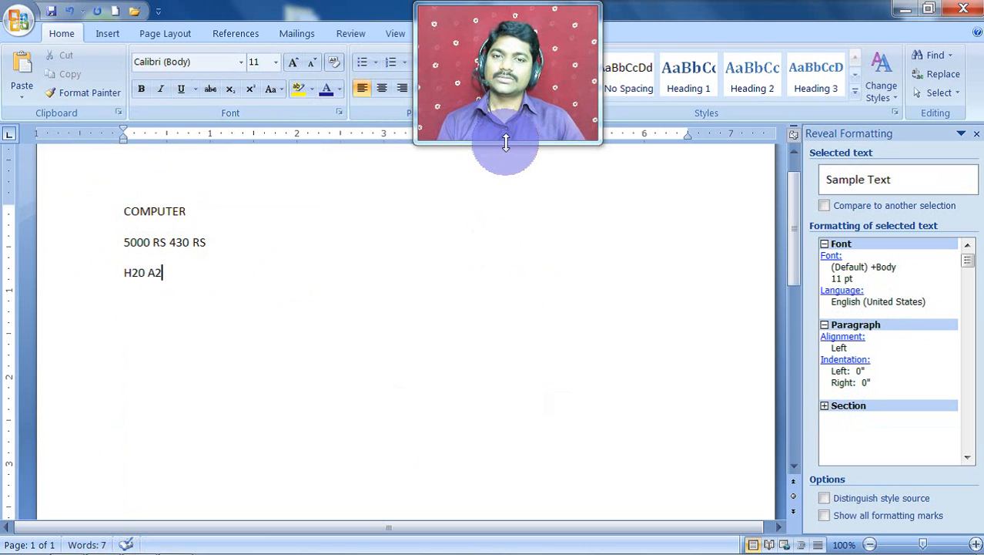
drag(506, 144, 485, 70)
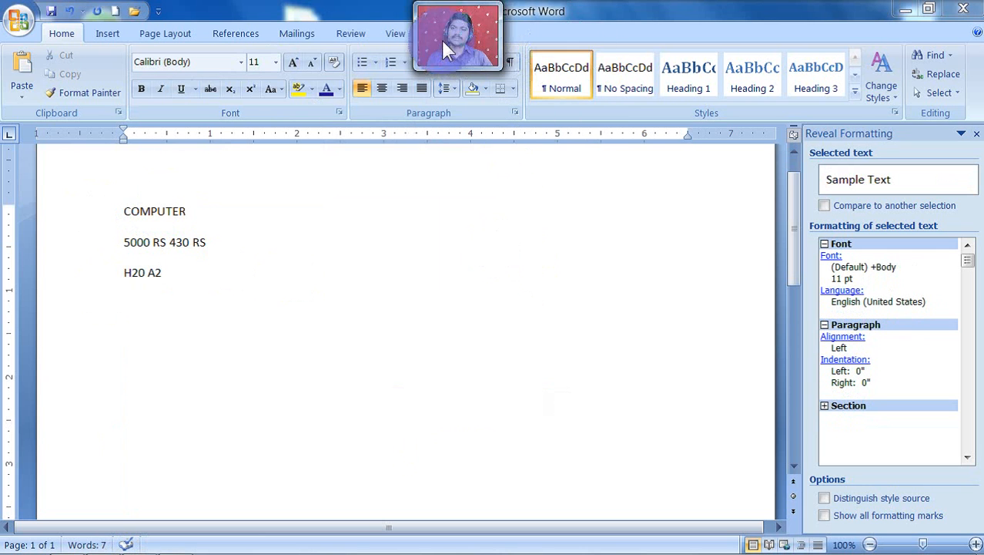
drag(443, 43, 589, 58)
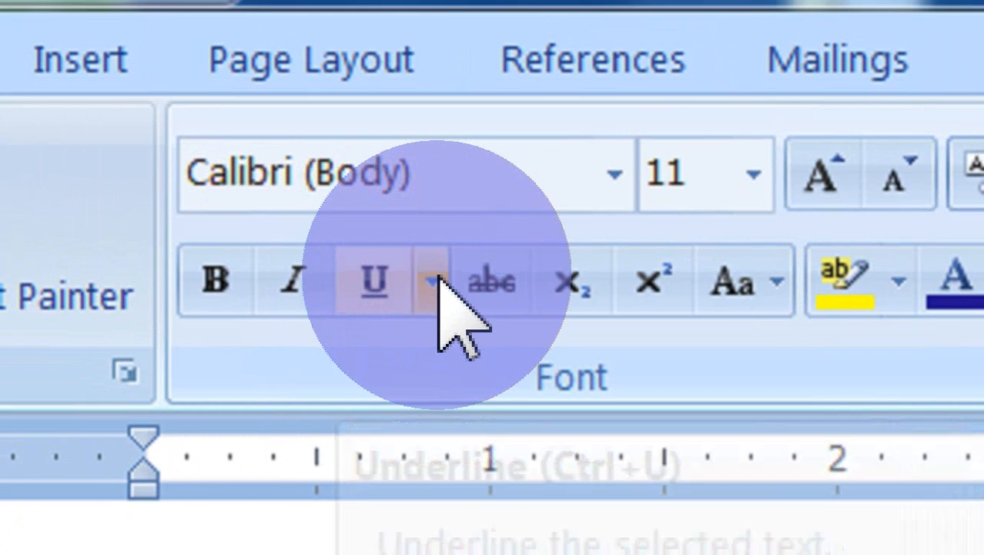
- Look through the available underline styles and turn on strikethrough at the end of the H20 A2 line
click(433, 279)
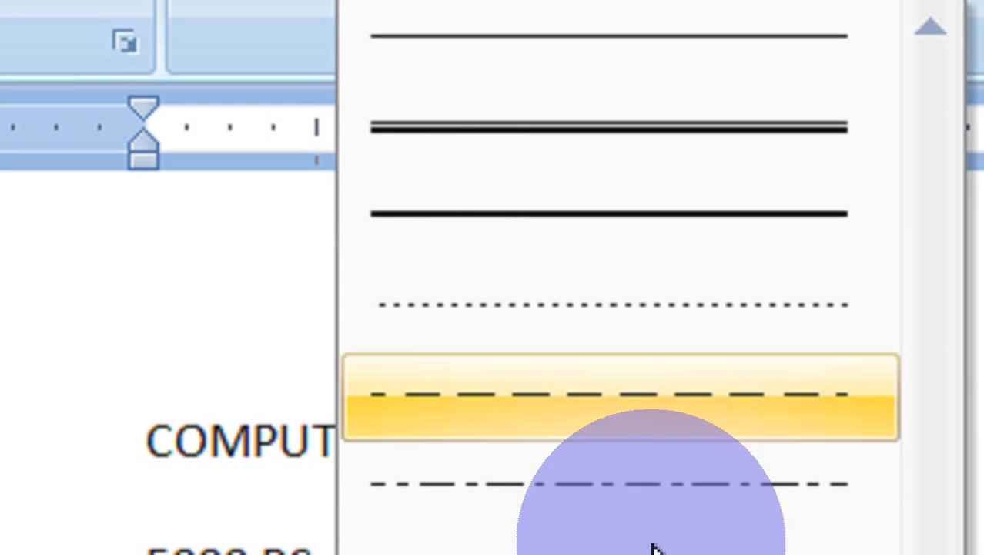
mouse_move(649, 421)
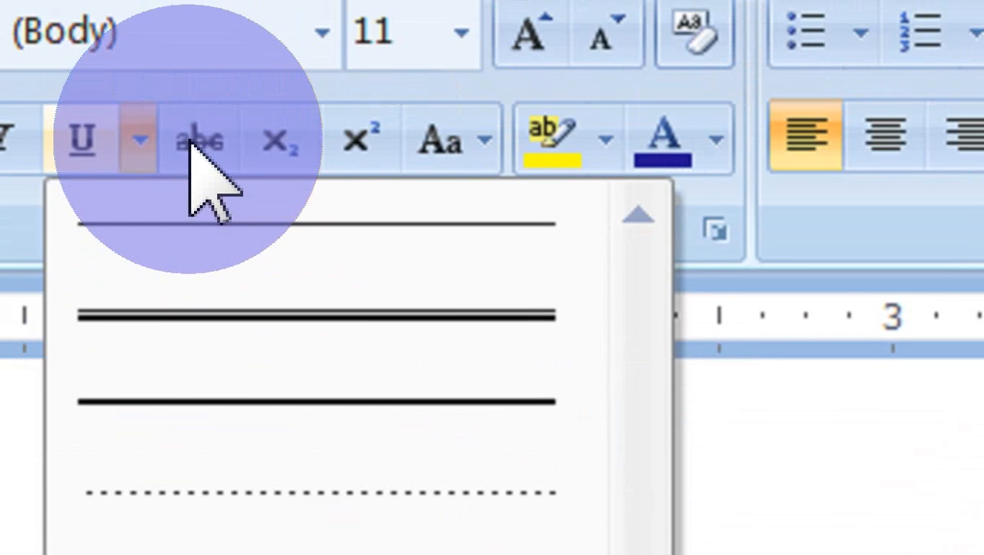
click(207, 163)
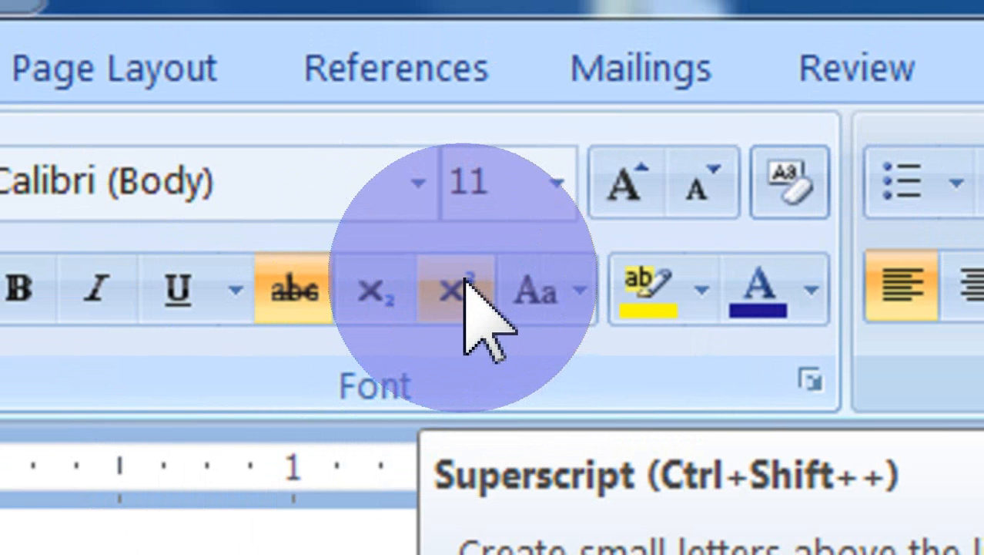
- Look through the change case options, the text highlight colors and the font color palette without applying any
click(560, 307)
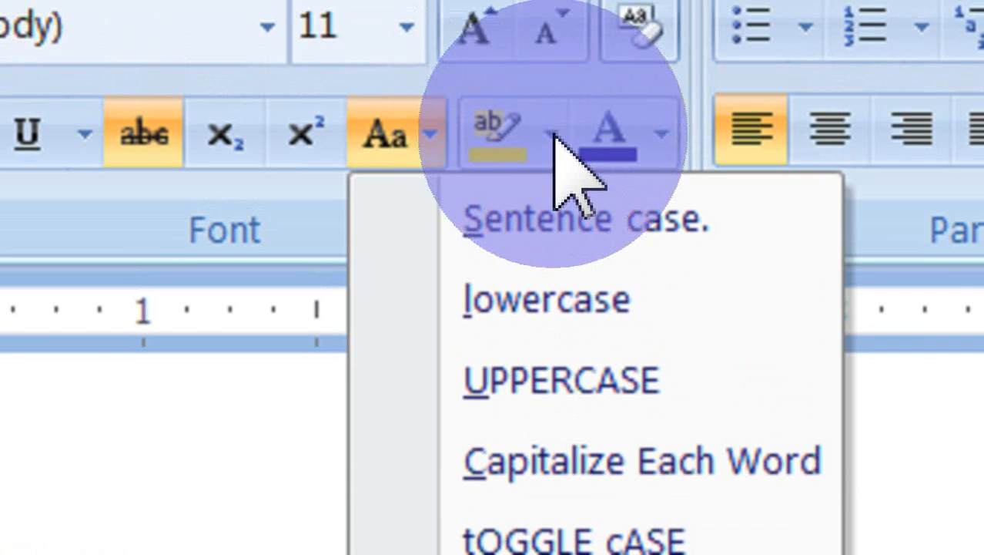
click(546, 151)
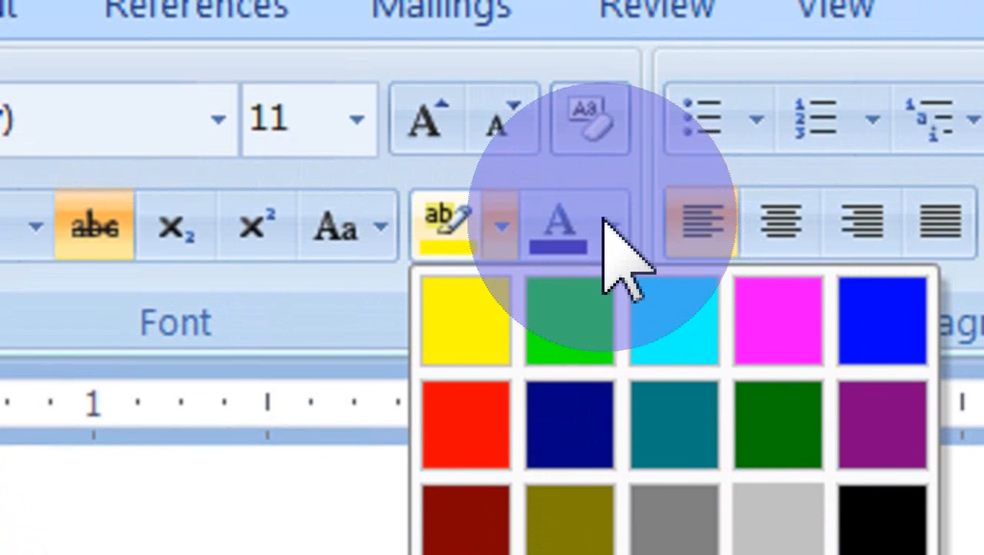
click(615, 186)
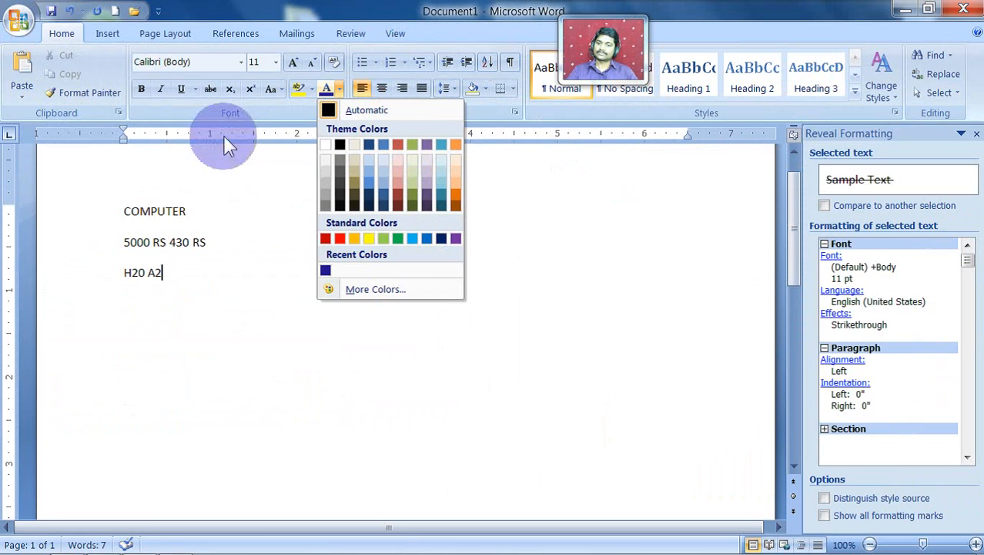
- Switch to the PowerPoint presentation DCA LESSON 33 MS WORD FONT GROUP 1 and start its slide show
click(177, 539)
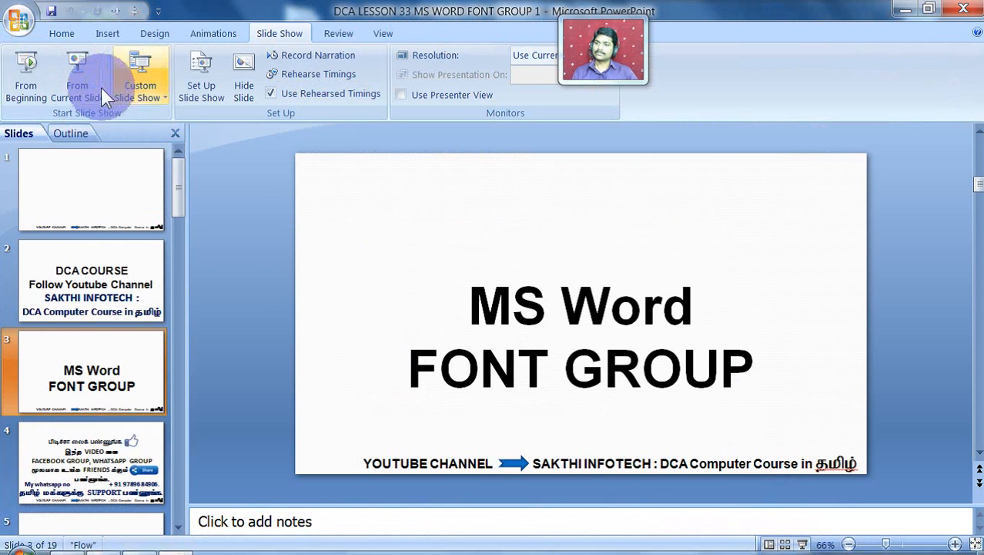
click(29, 77)
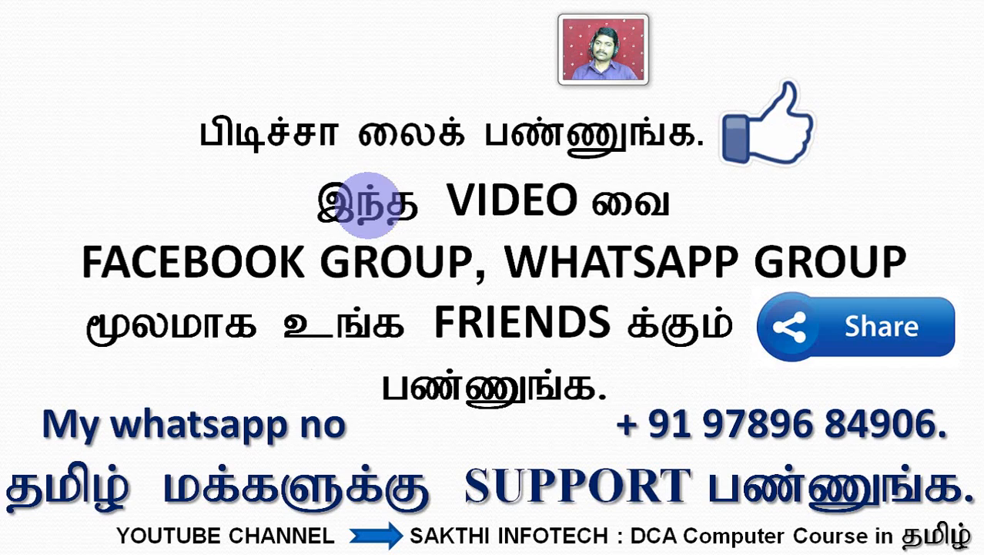